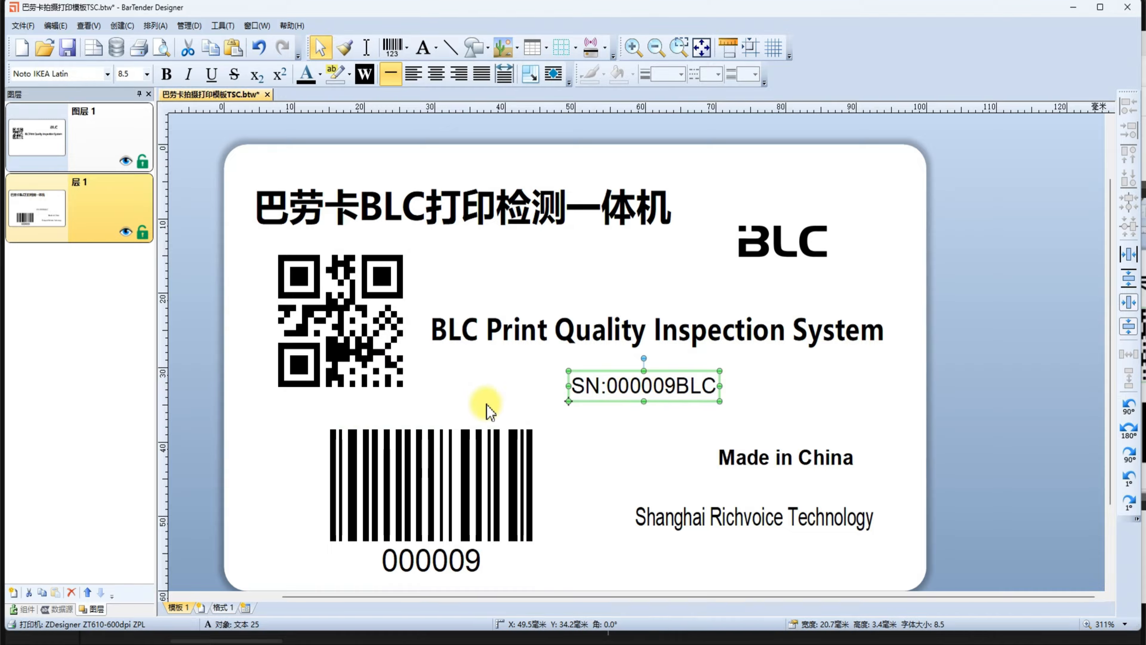
- Open the QR code's barcode properties and examine its embedded data source and transform settings
click(386, 350)
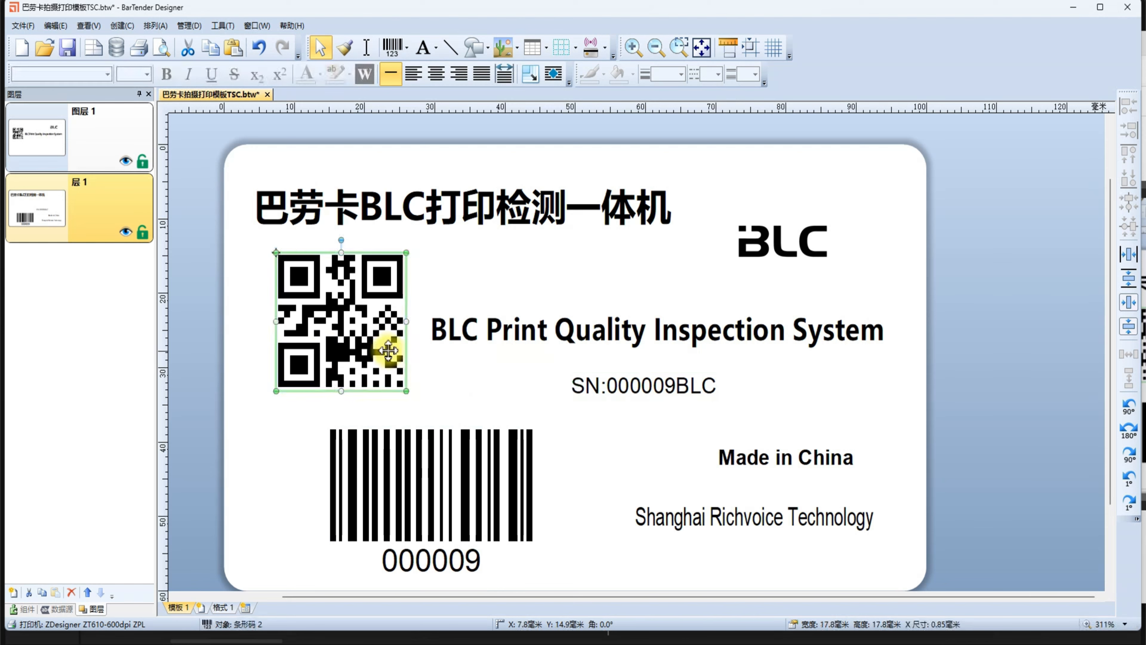
double_click(363, 334)
click(203, 273)
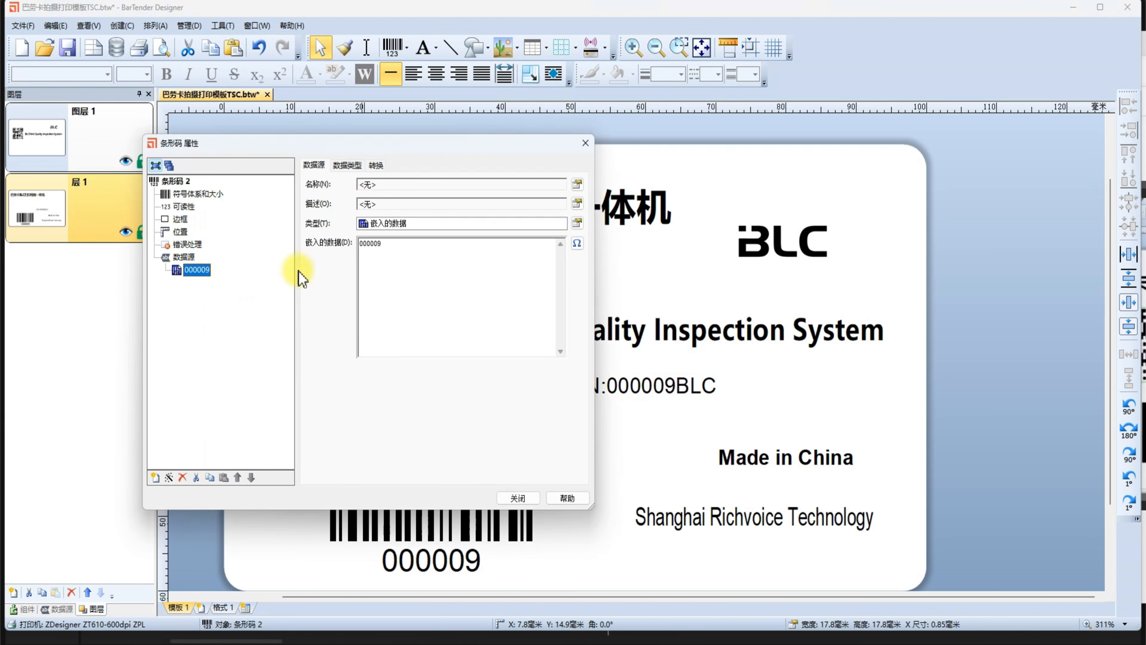
click(371, 246)
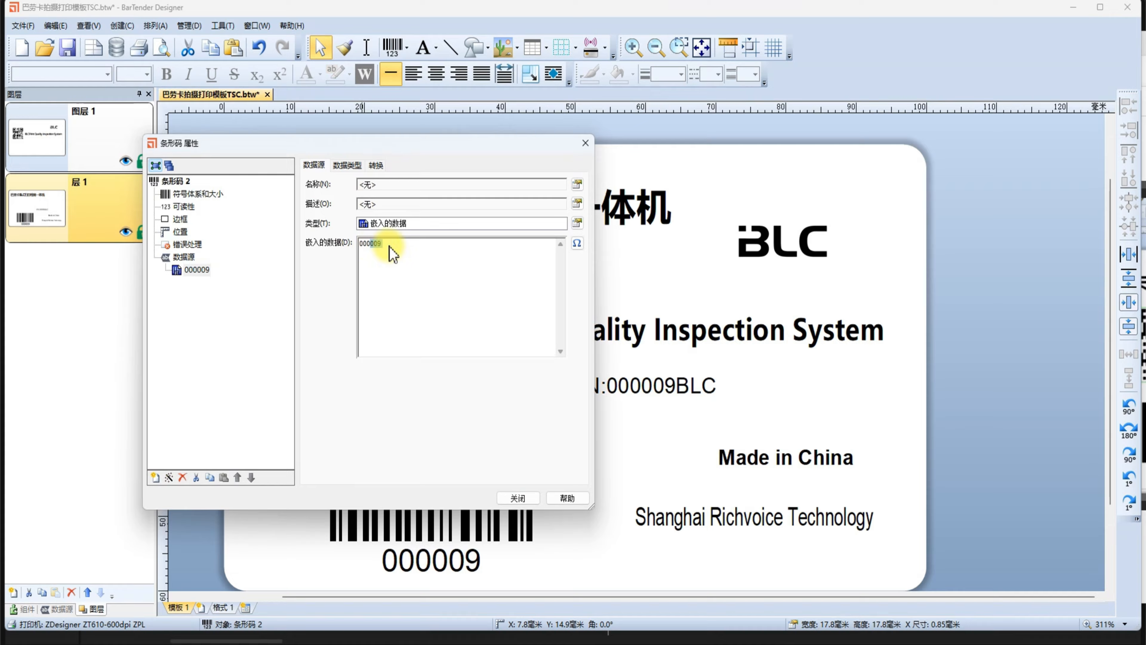
click(376, 166)
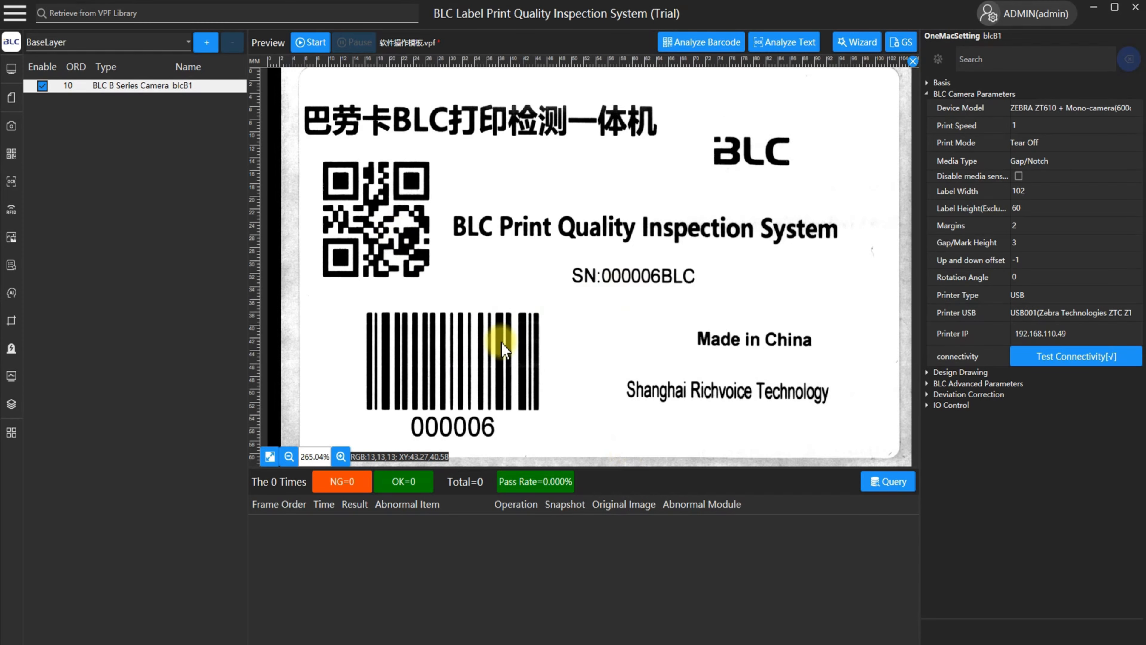
- In the BLC Label Print Quality Inspection System, add a Barcode (PRO) inspection region enclosing the QR code
click(12, 98)
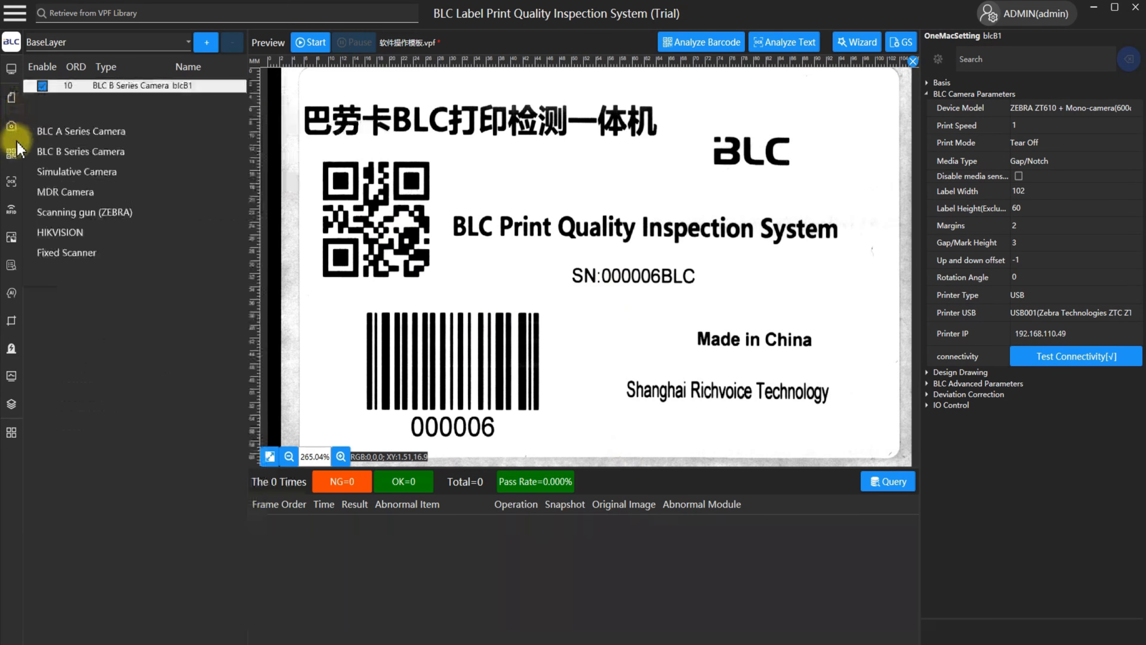
click(129, 173)
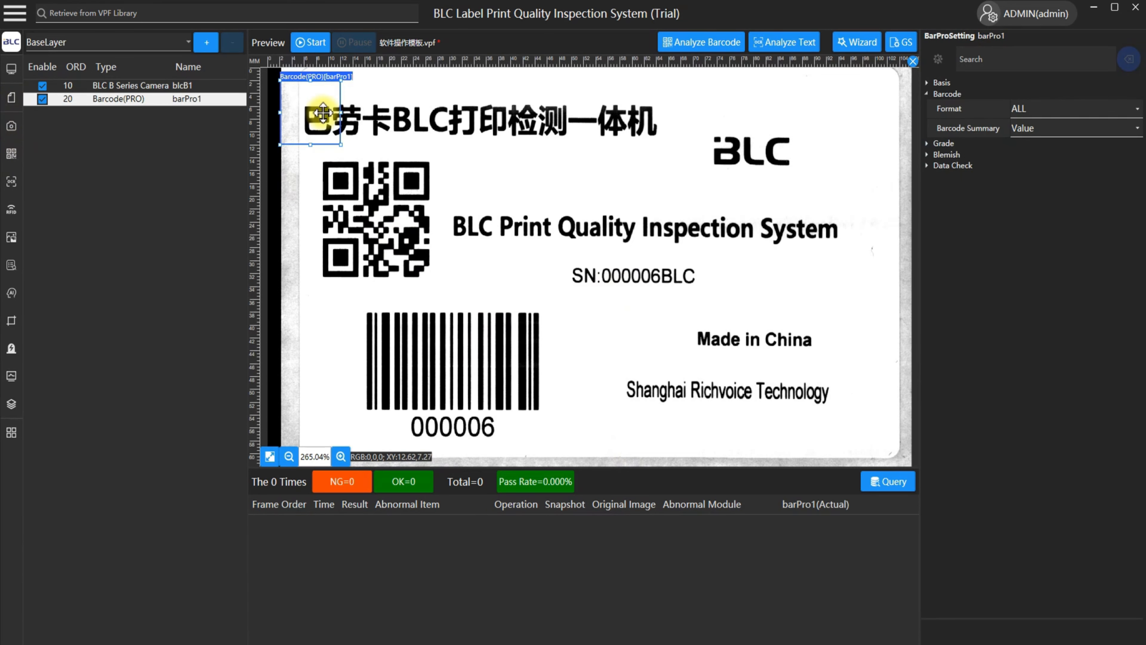
drag(315, 113, 446, 292)
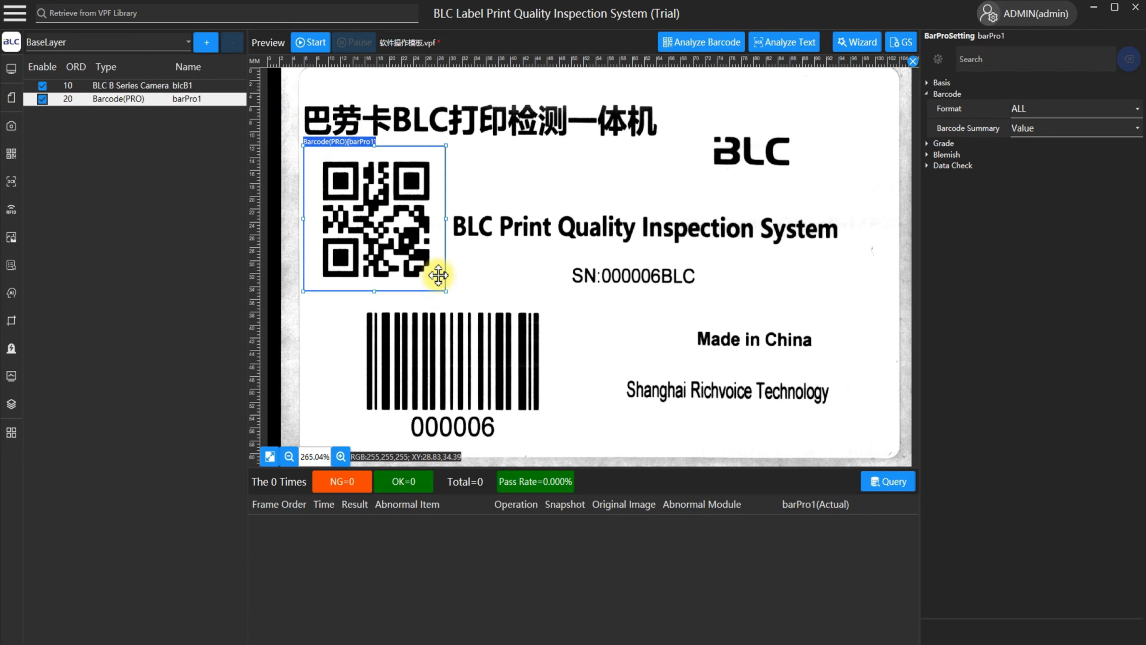
- Add a second Barcode (PRO) inspection region enclosing the linear barcode below the QR code
mouse_move(11, 152)
click(74, 183)
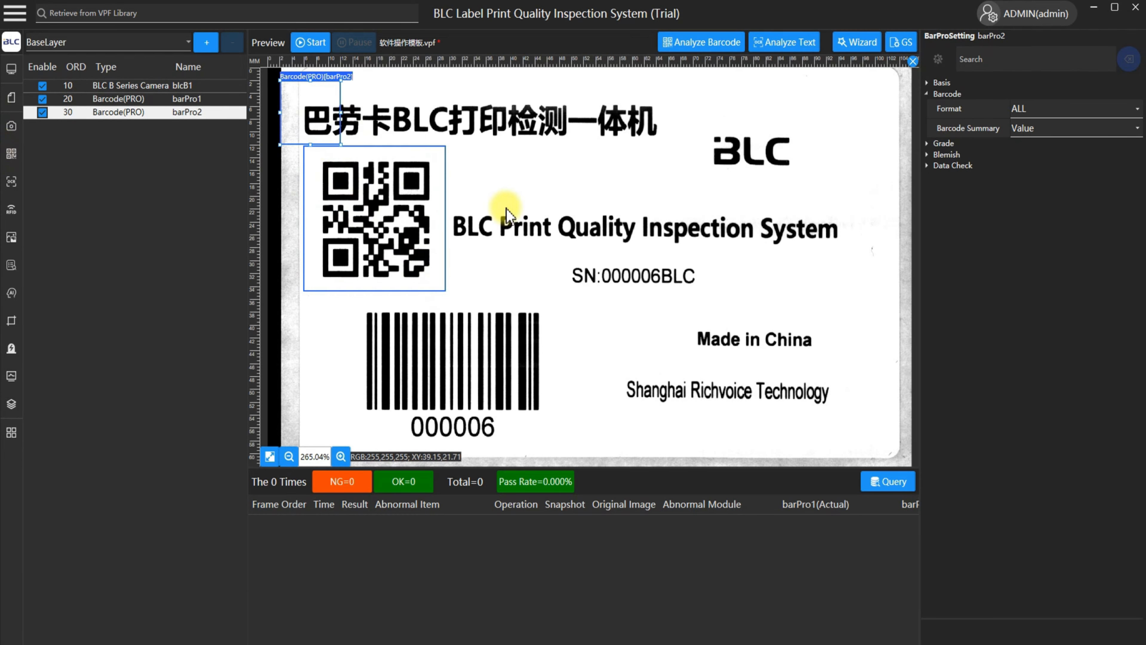
drag(347, 125, 563, 424)
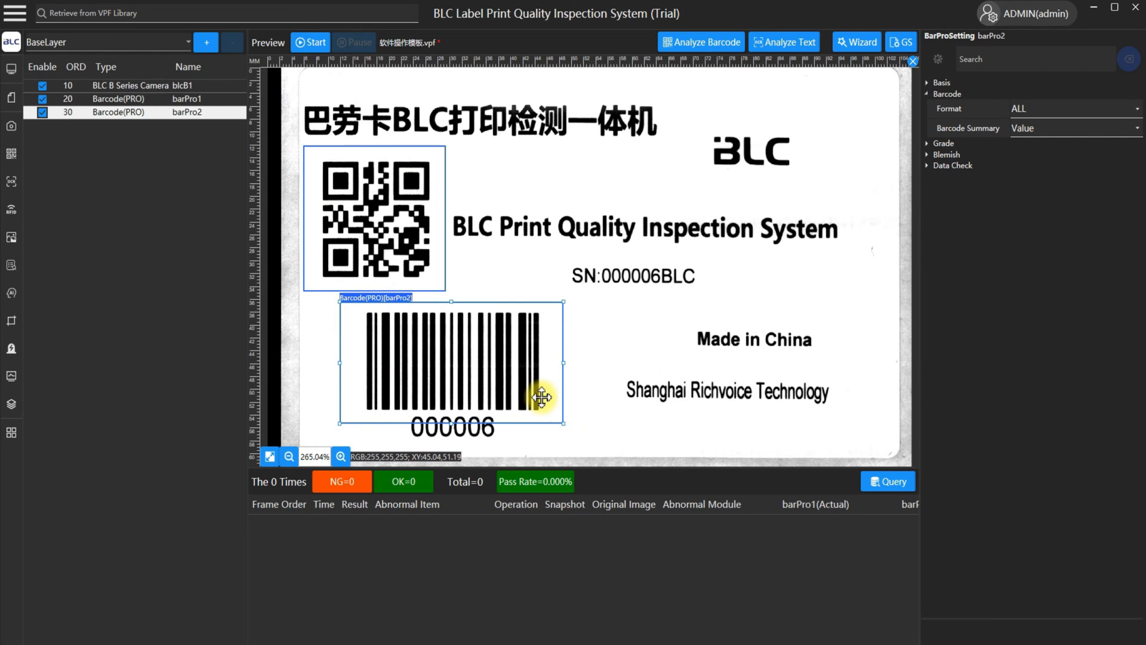
click(594, 285)
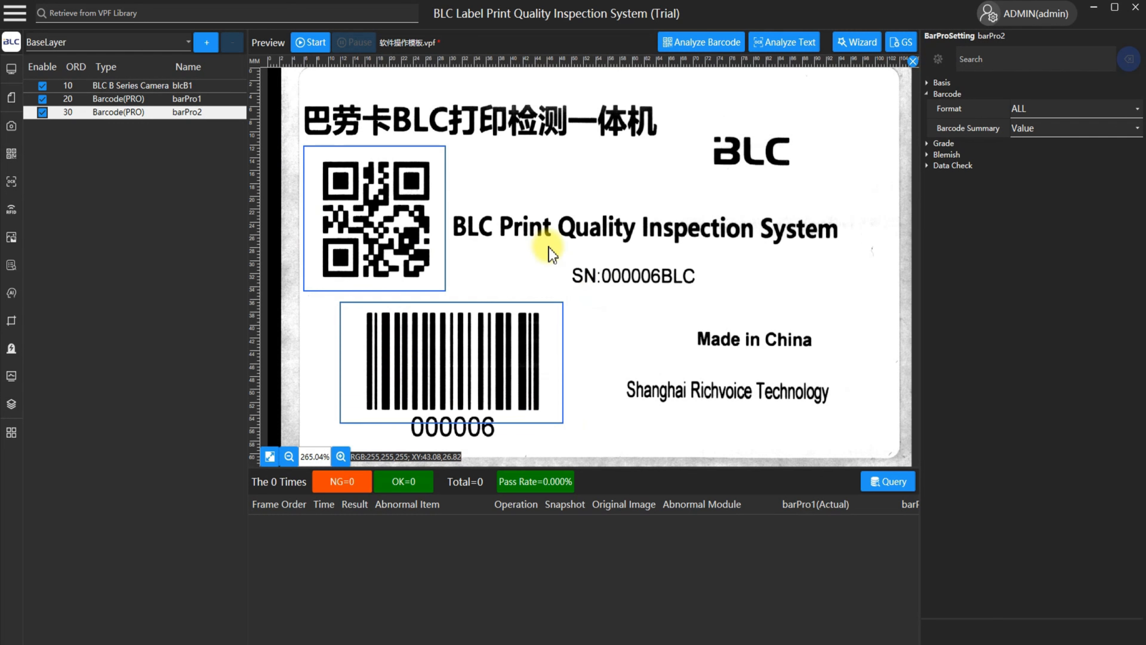
- Add an OCR inspection region fitted tightly around the SN text line on the label
click(12, 182)
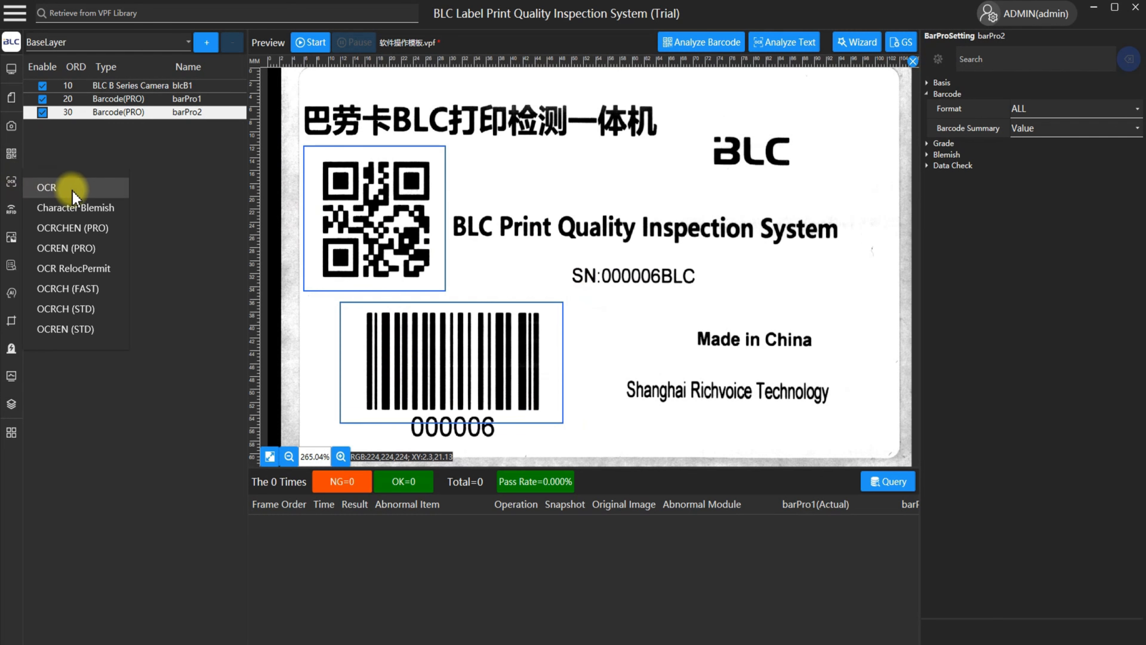
click(49, 187)
drag(290, 107, 609, 272)
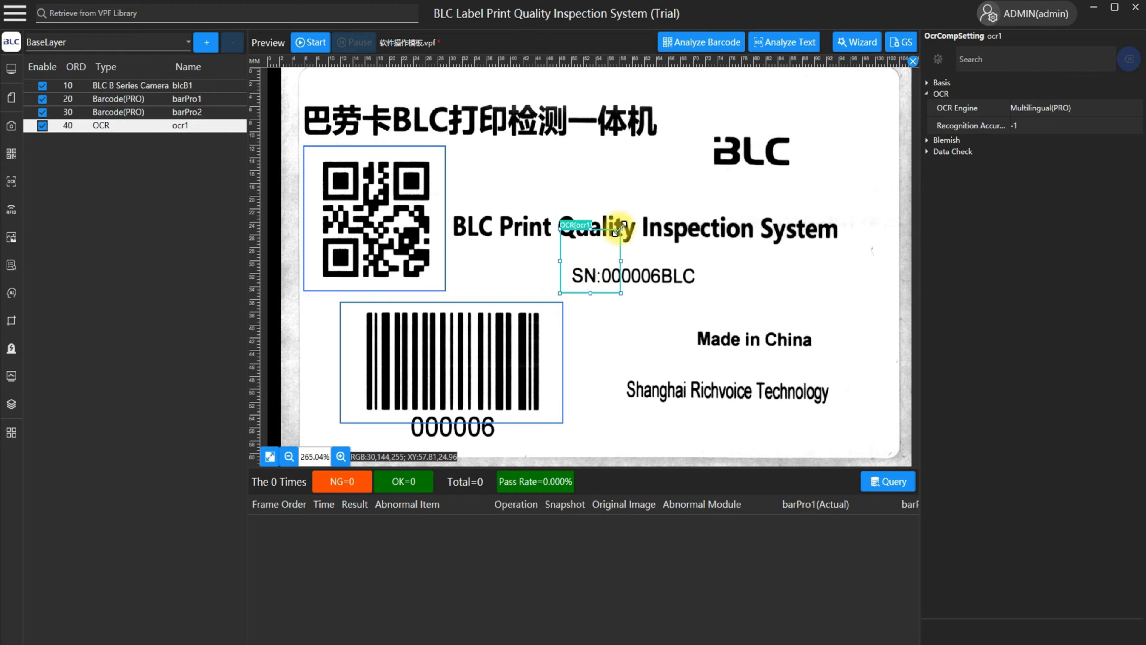
drag(617, 230, 703, 256)
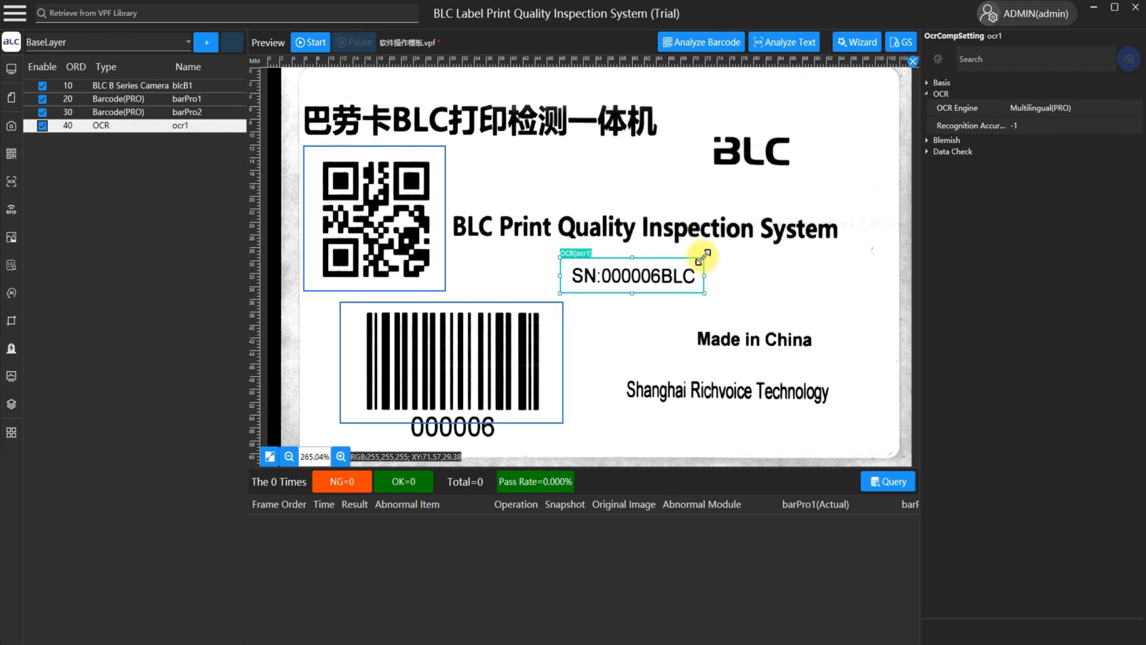
click(529, 206)
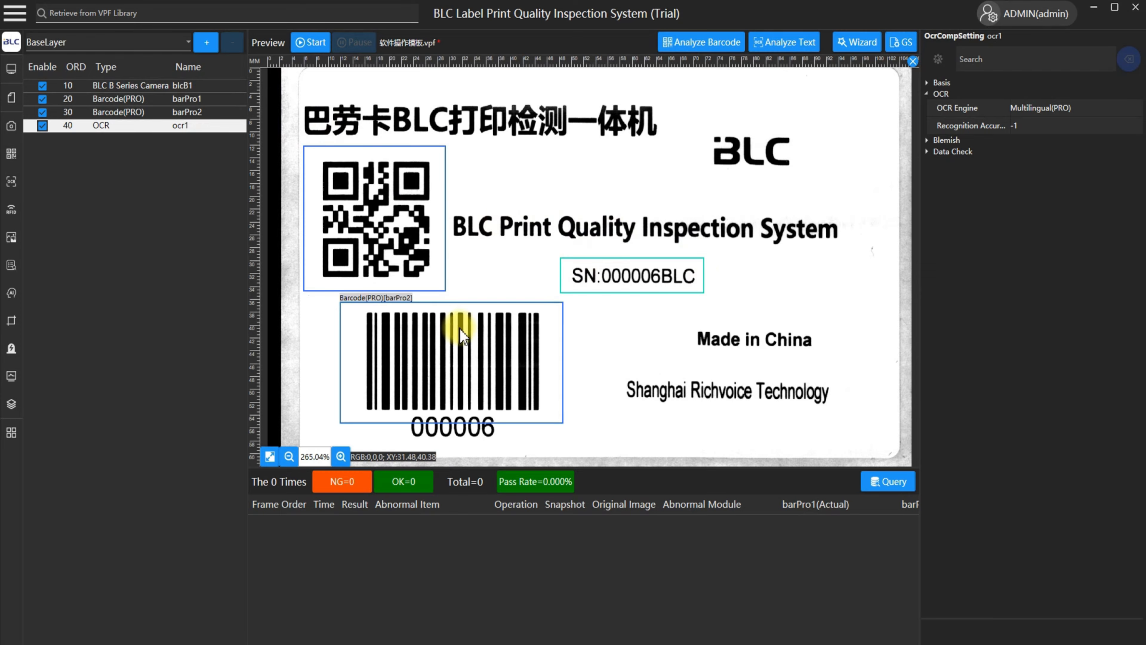
click(449, 345)
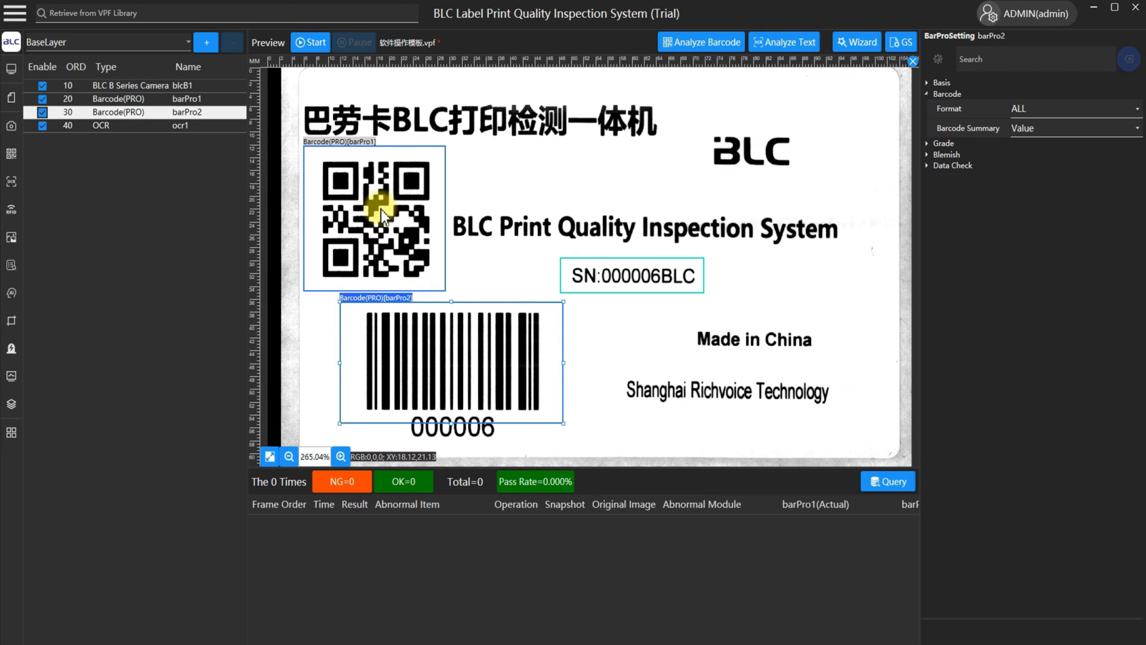
click(606, 273)
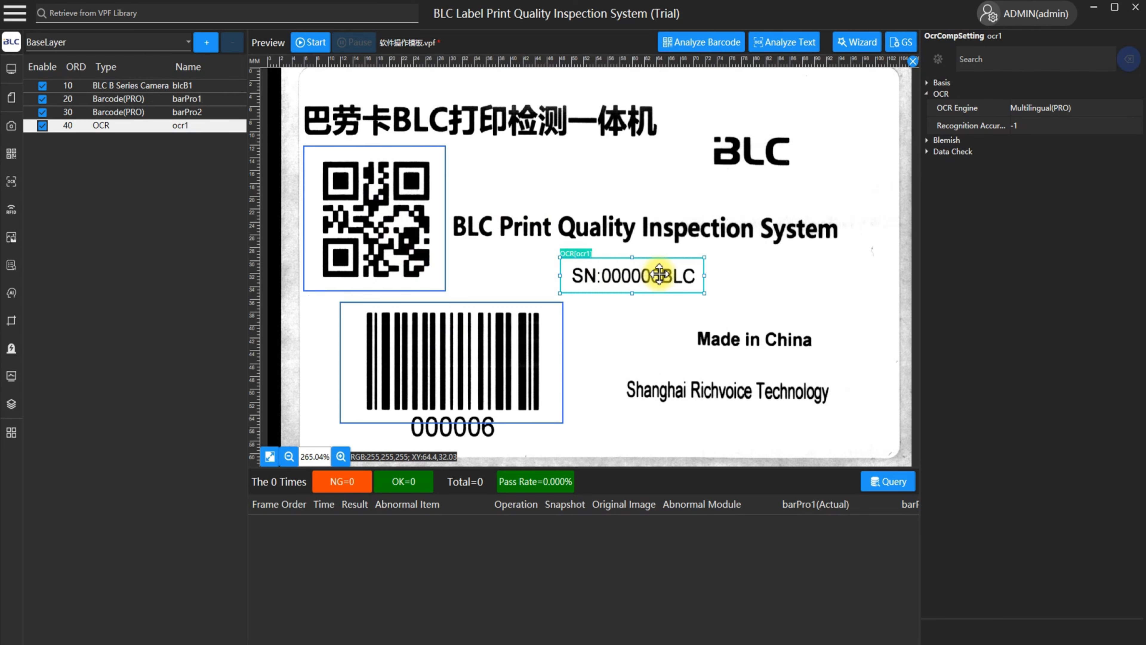
click(399, 233)
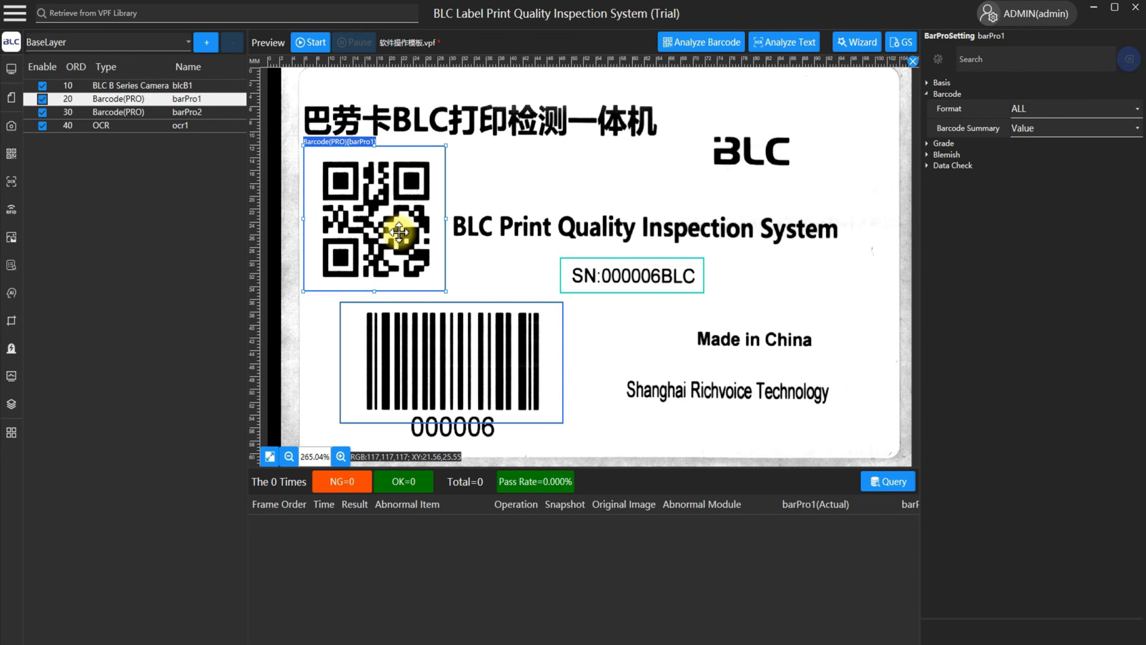
click(468, 262)
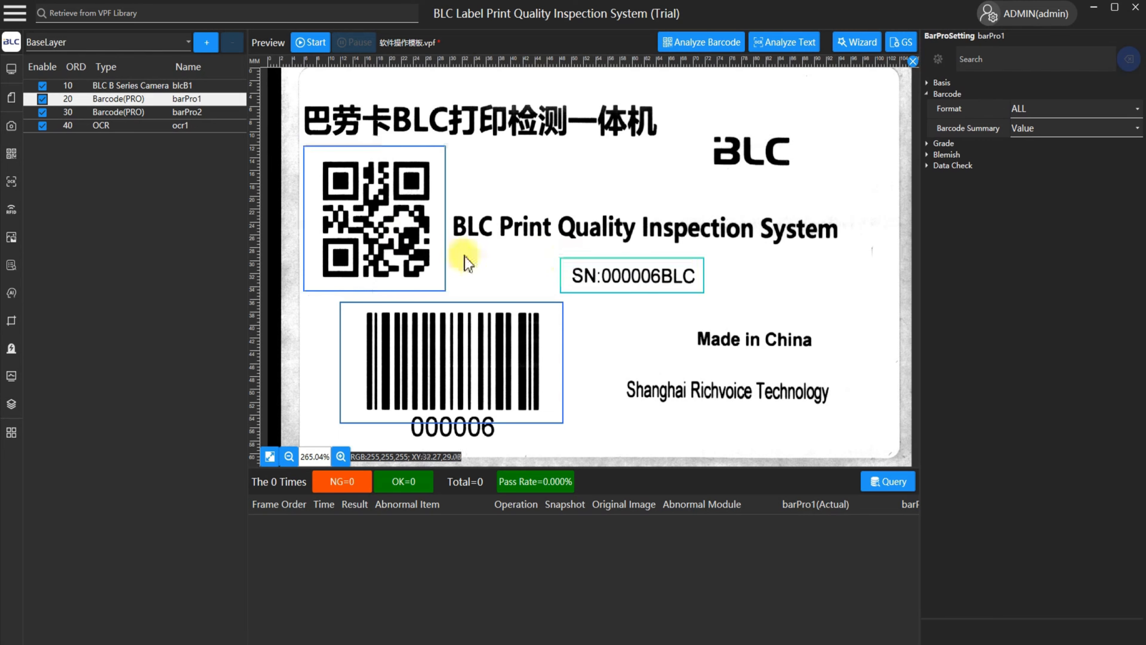
- Set the linear barcode region's data check to Reference Check, using the QR code's Barcode Content (barPro1/1) as reference input
click(440, 359)
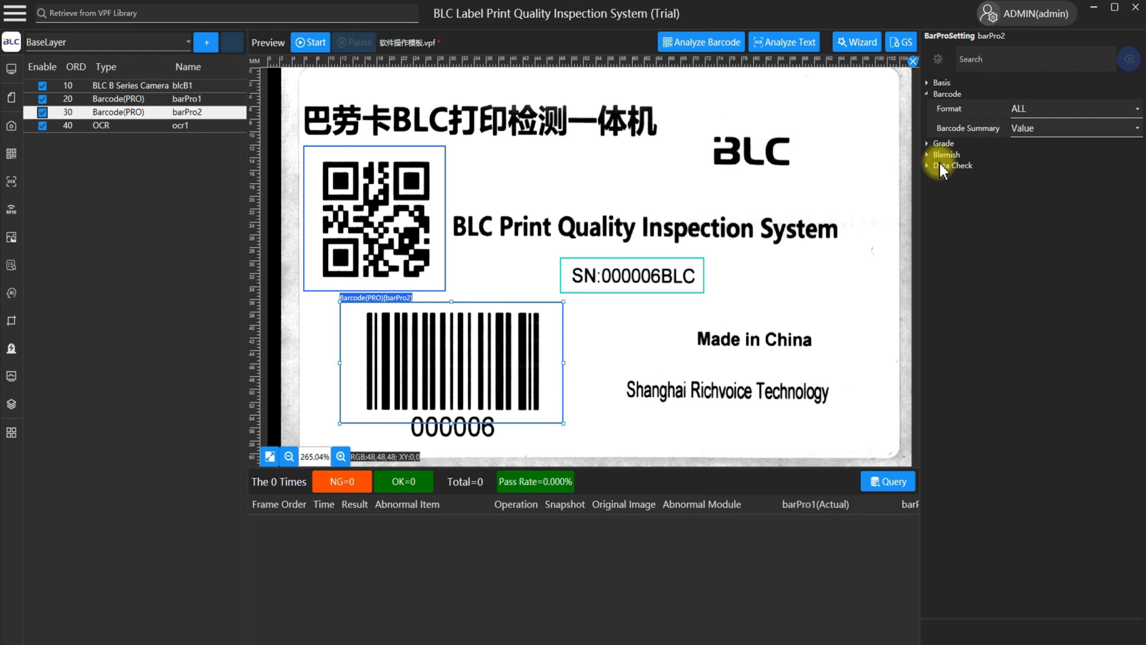
click(954, 168)
click(961, 179)
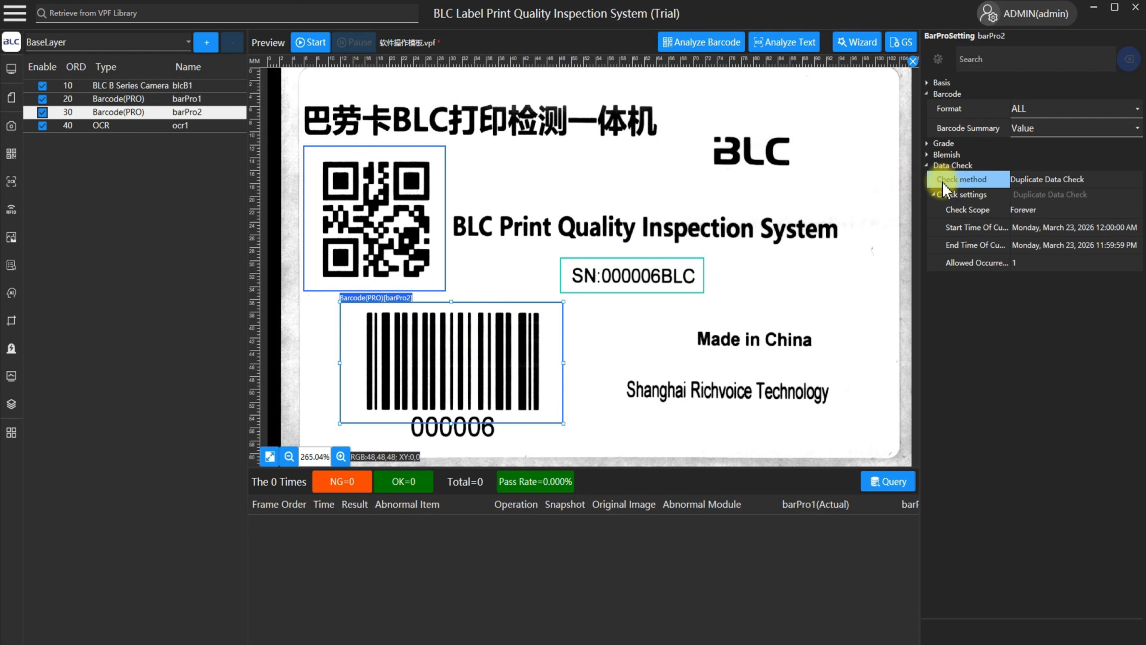
click(1033, 181)
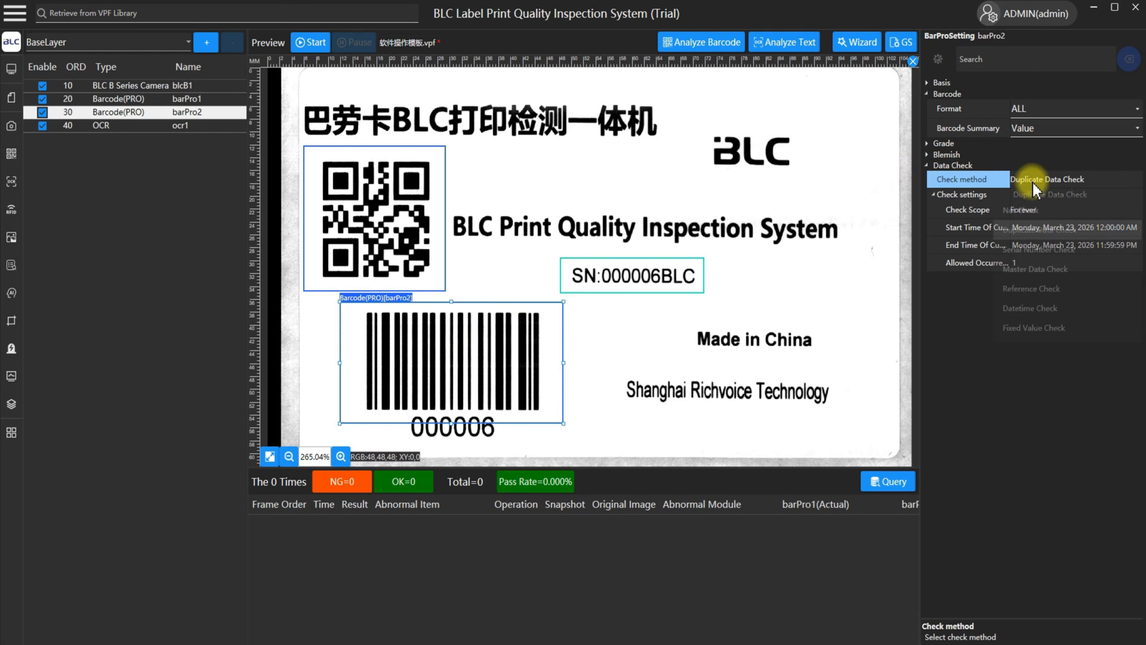
click(1027, 291)
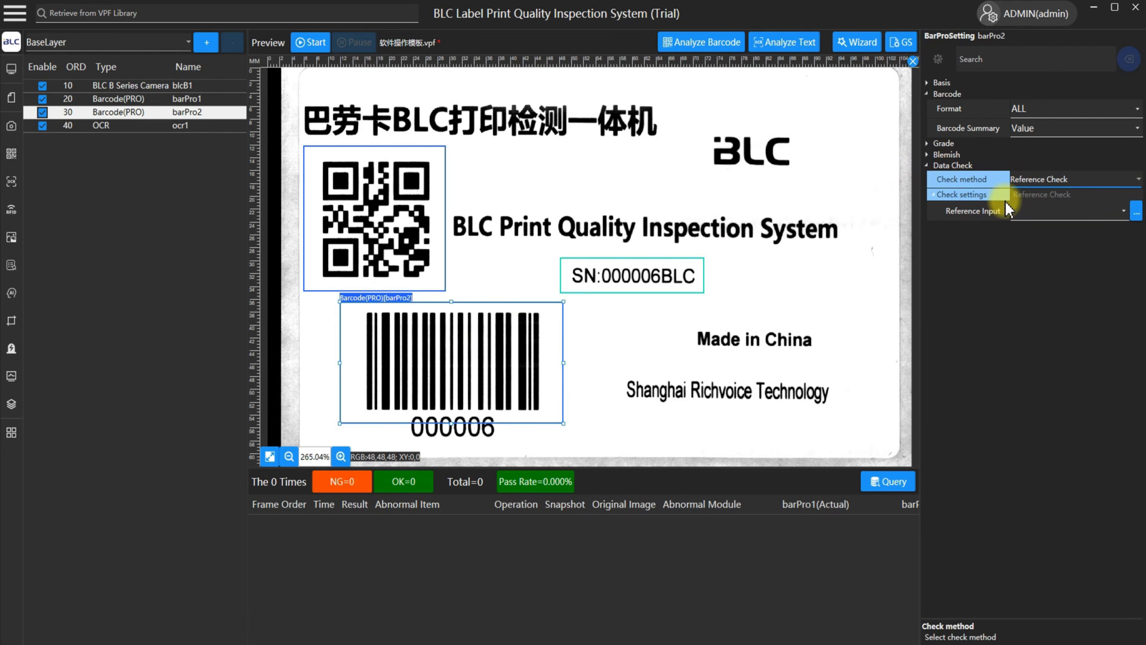
click(1077, 217)
scroll(1018, 337, down, 5)
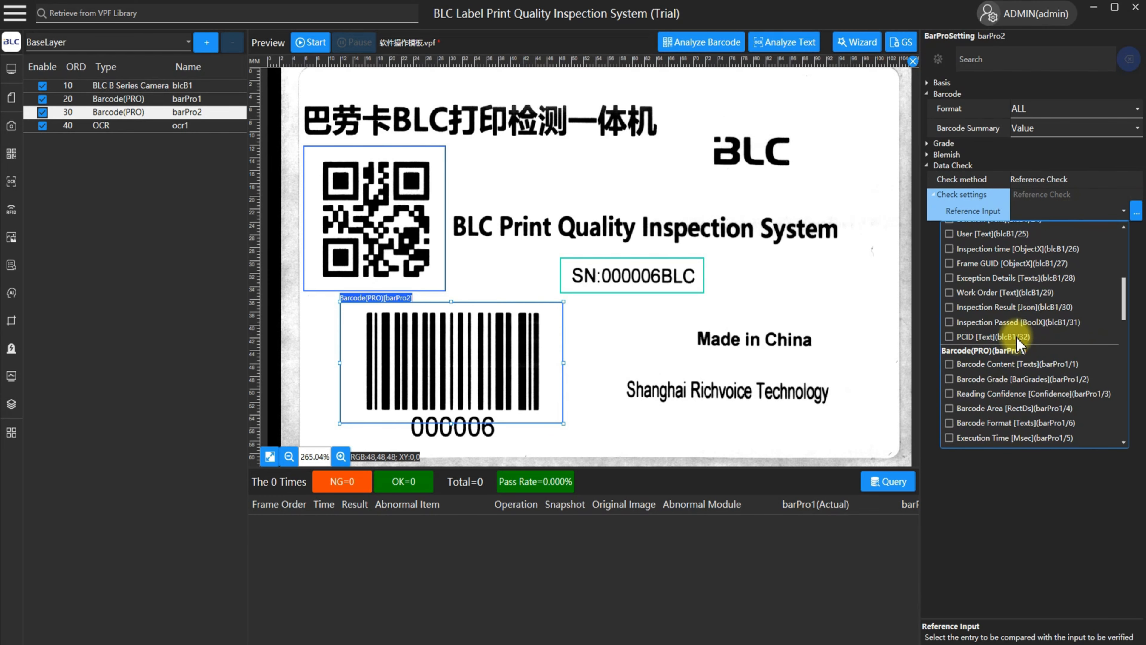
click(991, 366)
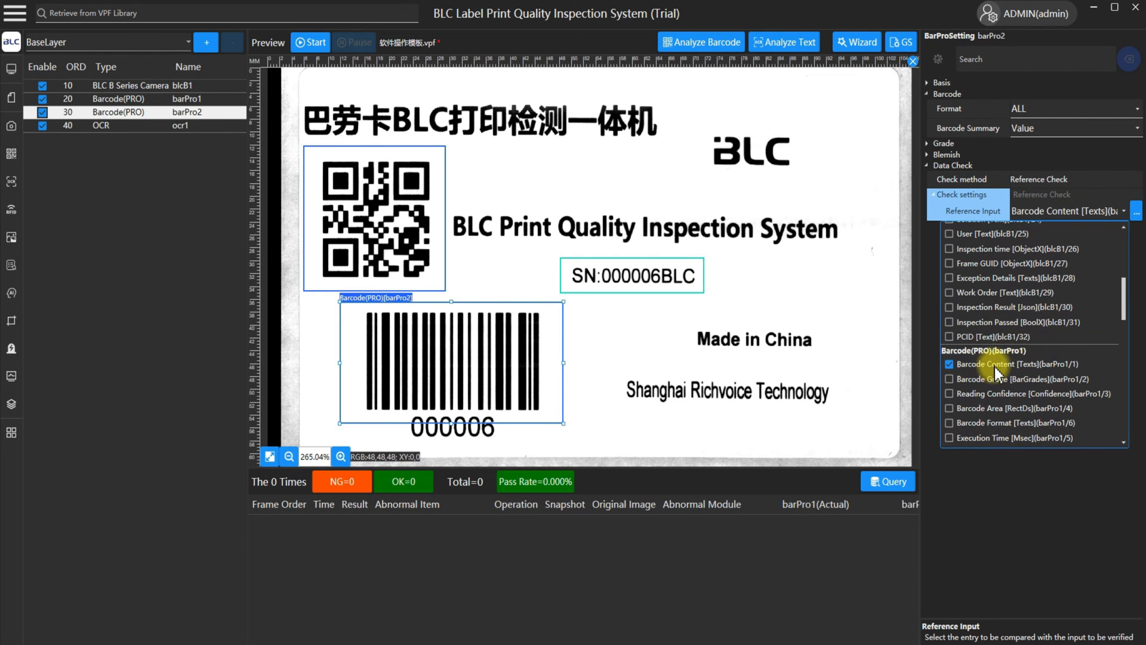
click(794, 258)
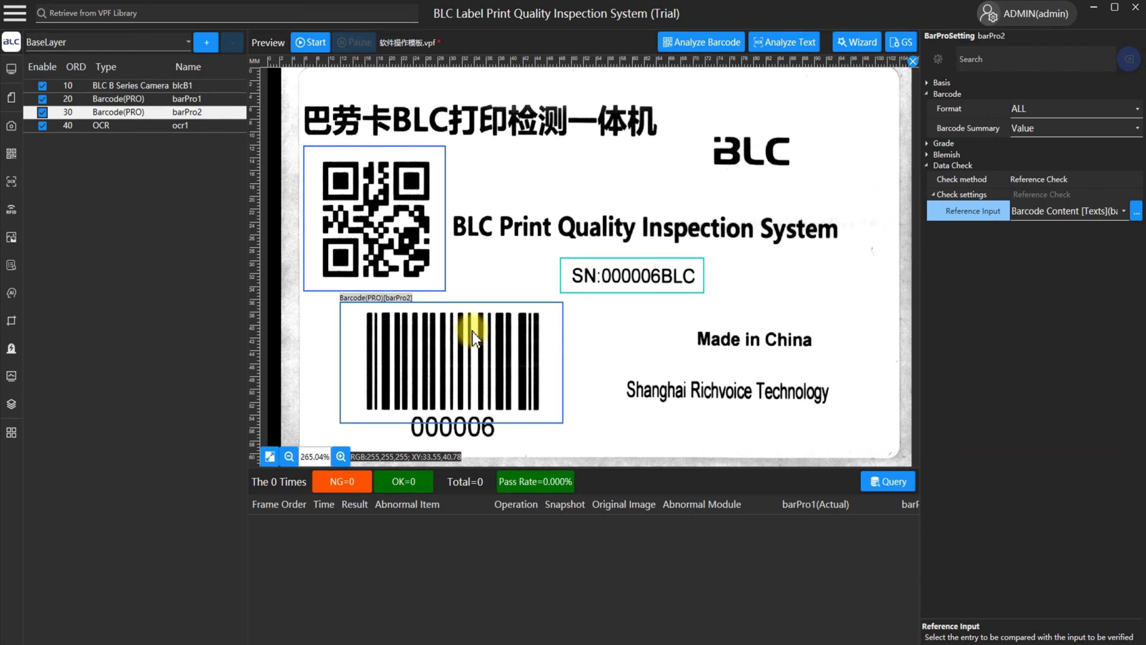
- Set the SN text OCR region's data check to Reference Check, using Barcode Content (barPro1/1) as reference input
click(599, 276)
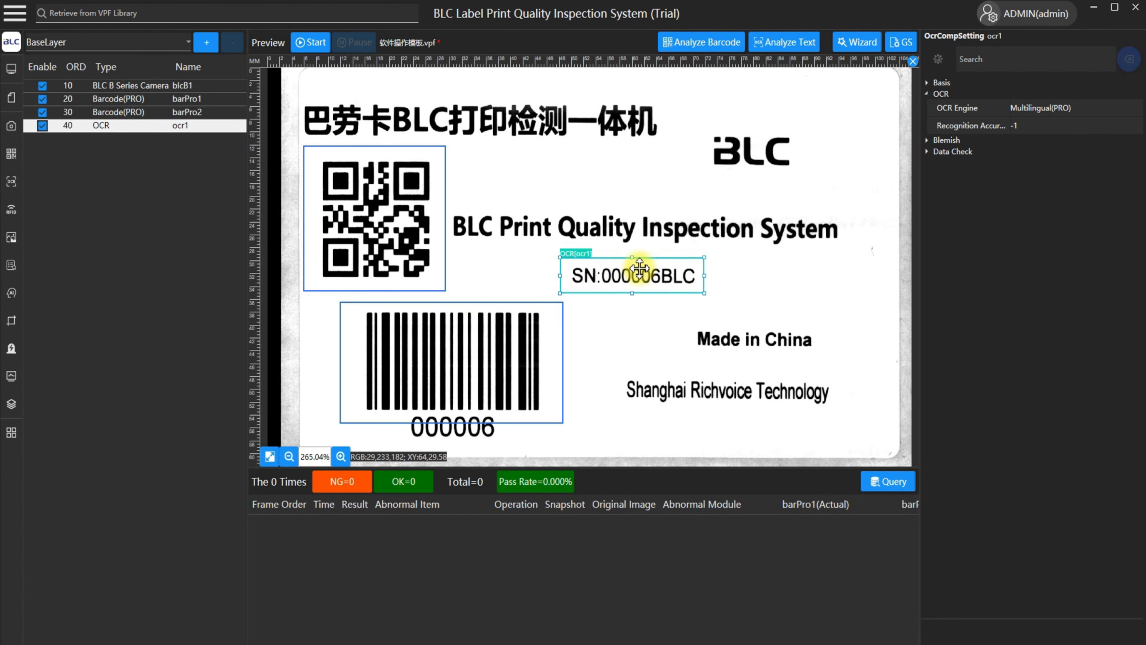
click(951, 152)
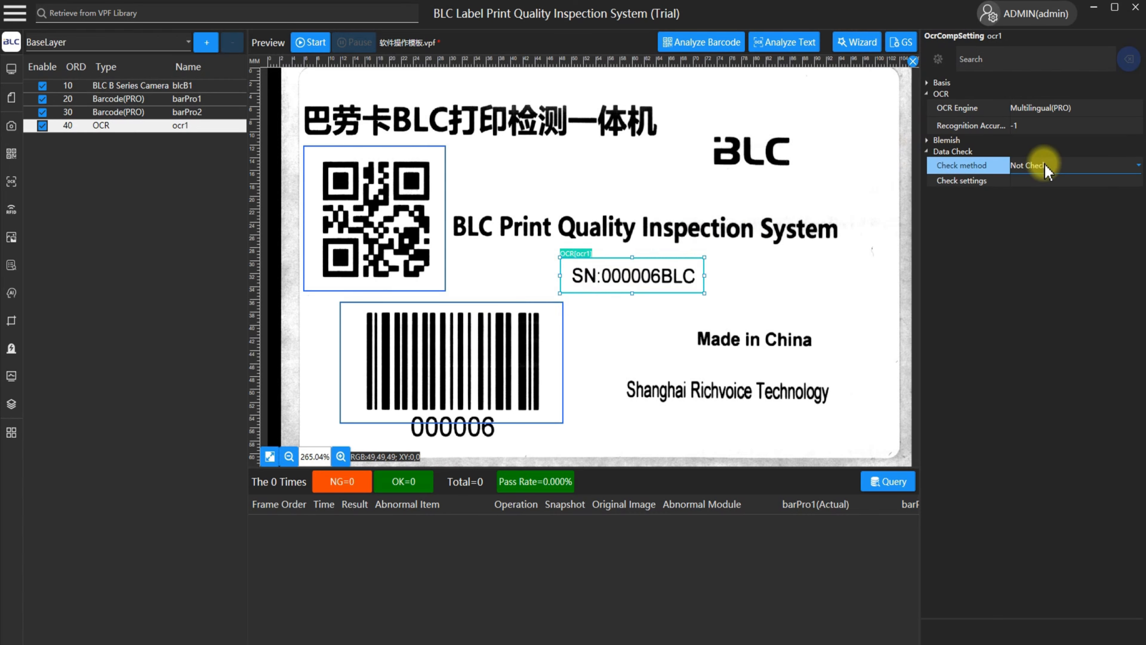
click(1034, 166)
click(1031, 275)
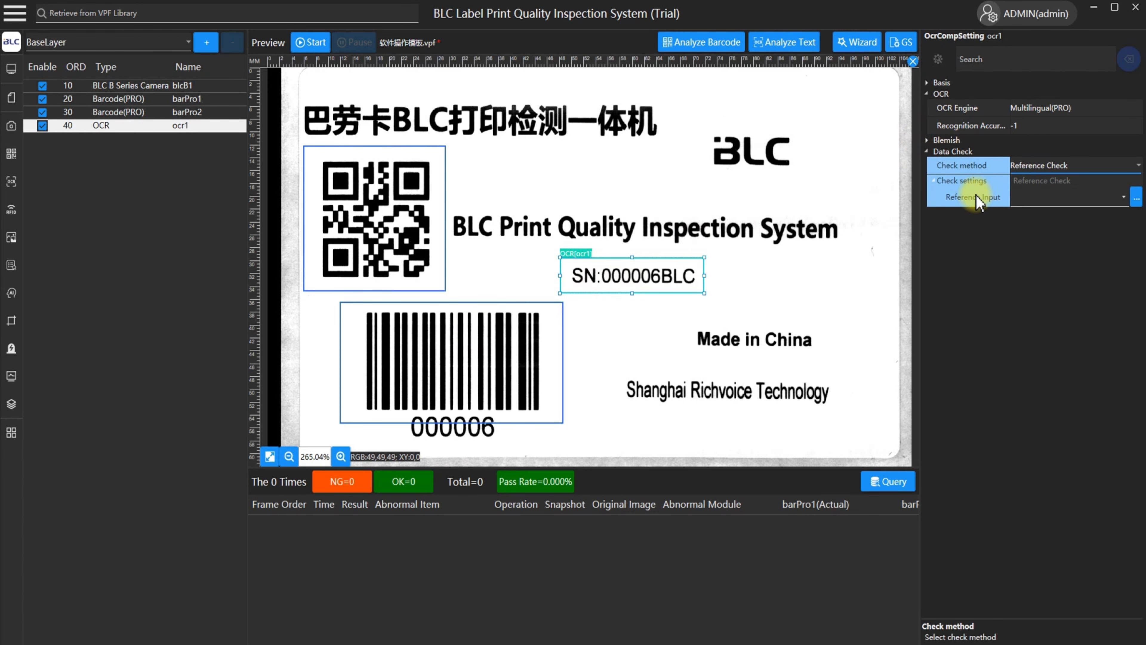
click(1052, 197)
click(1052, 201)
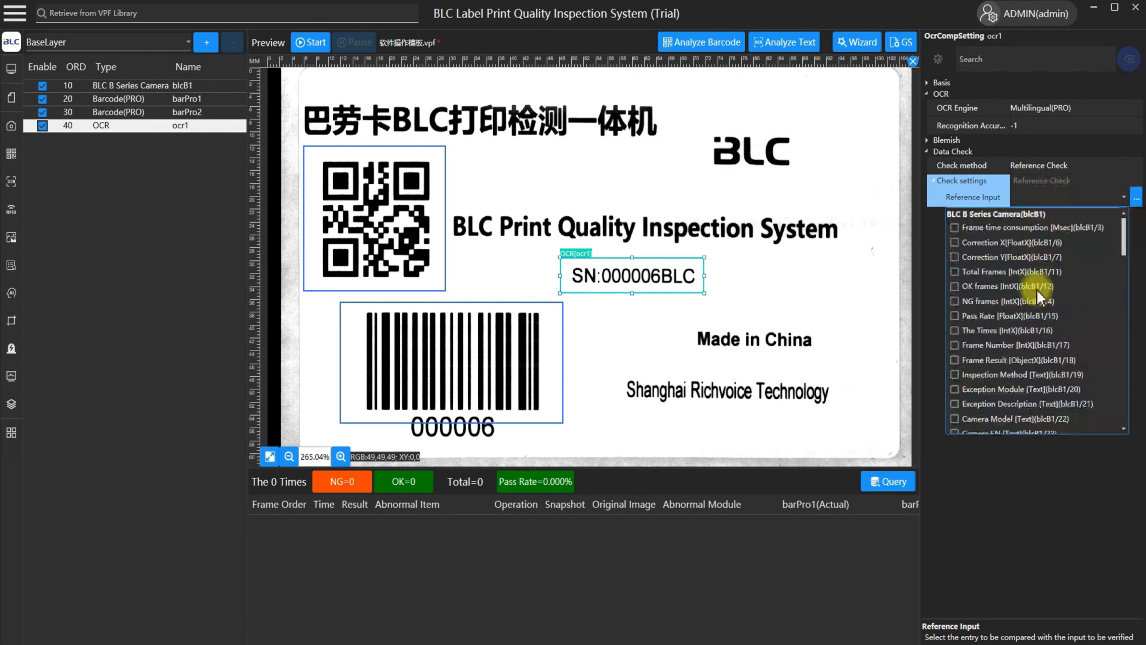
scroll(1031, 302, down, 5)
scroll(1023, 312, down, 3)
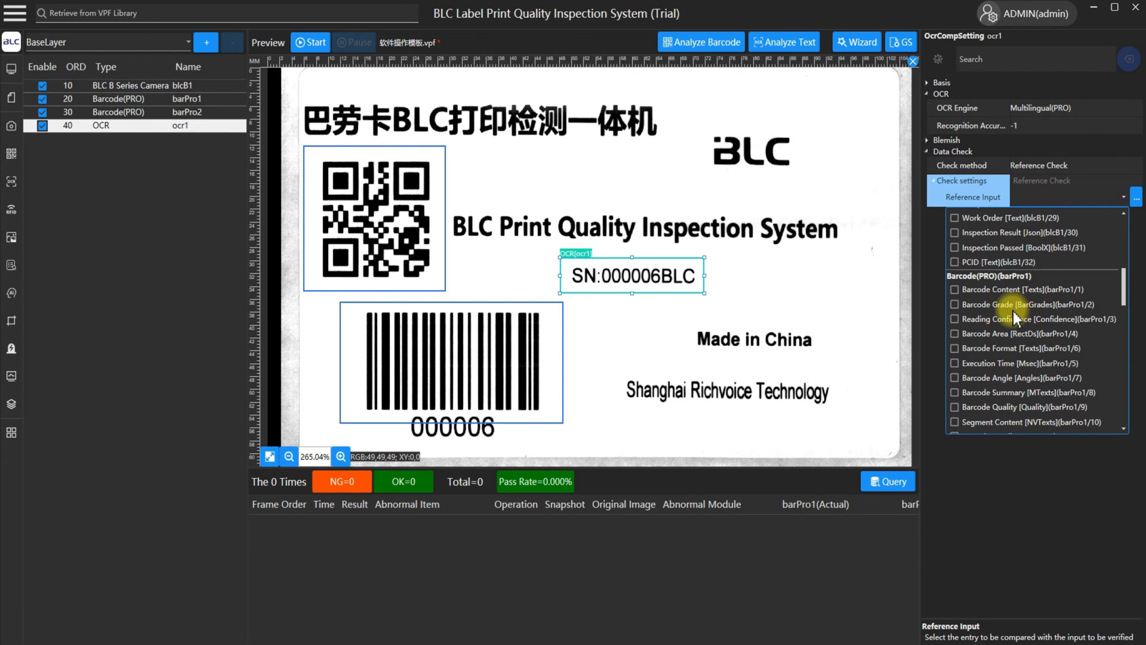
click(984, 290)
click(651, 268)
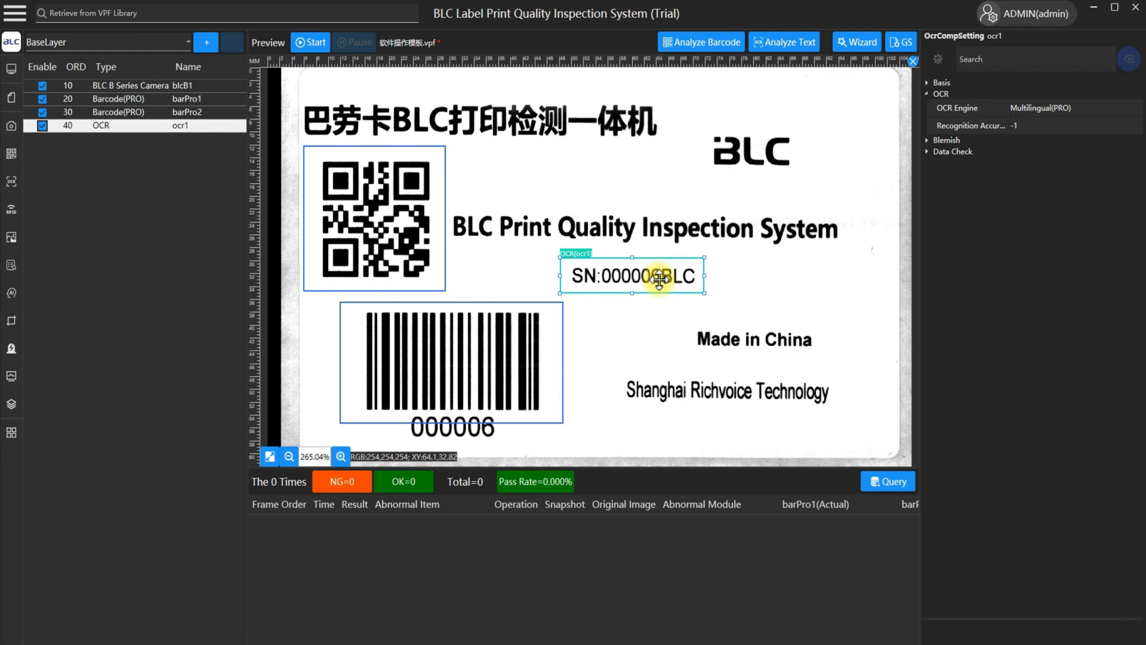
- Set the SN text OCR region's Capture Of Input To Be Verified to 4>6 in the advanced reference check settings
click(938, 58)
scroll(970, 447, down, 1)
click(970, 445)
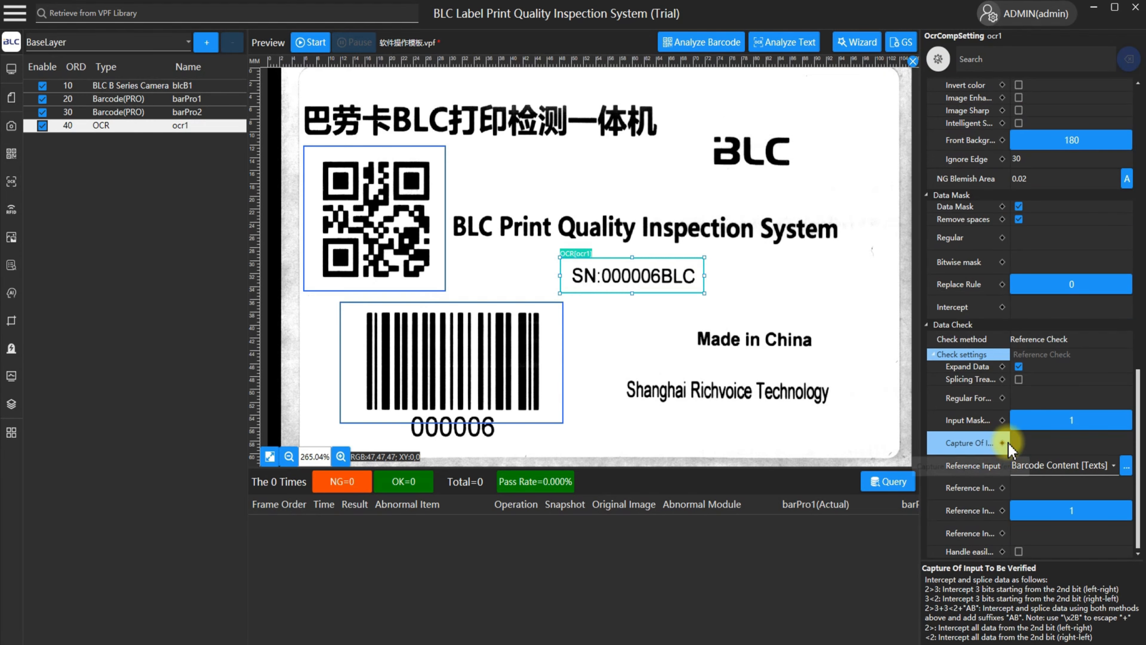
click(1029, 444)
drag(930, 579, 1123, 634)
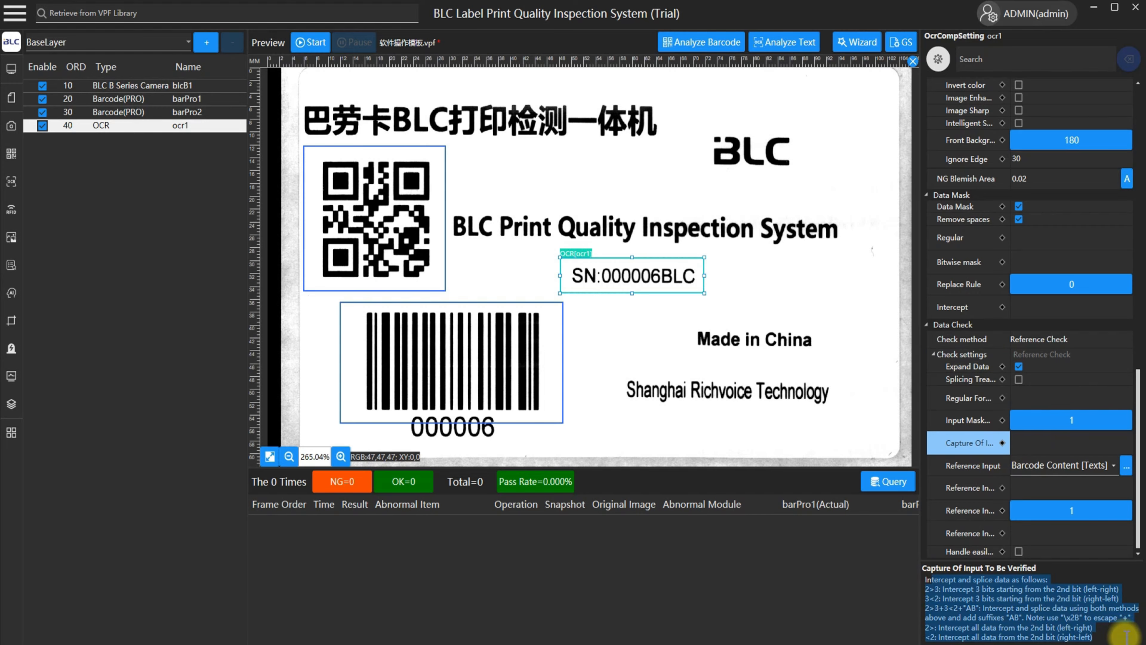
click(977, 445)
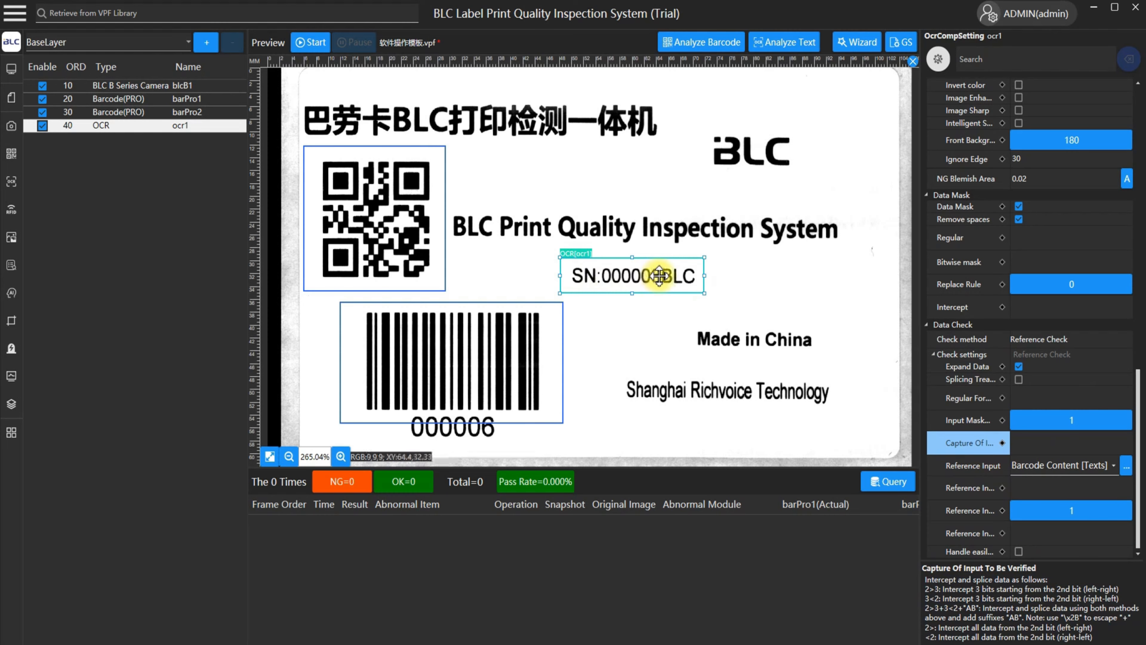
click(1062, 445)
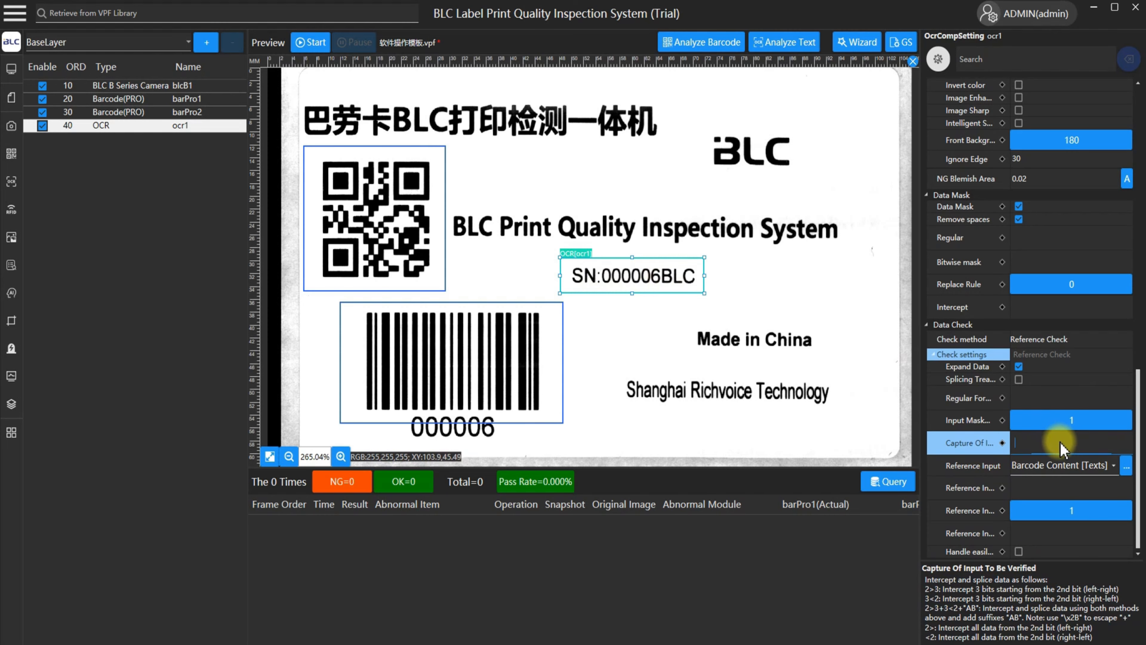
text(4>6)
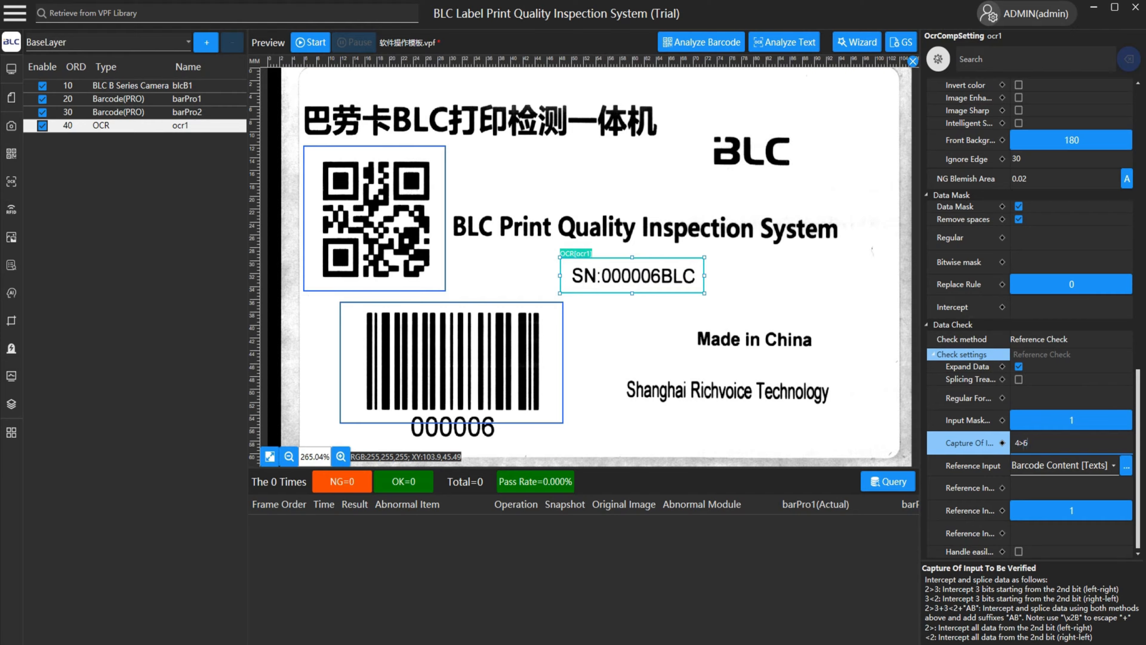
click(747, 334)
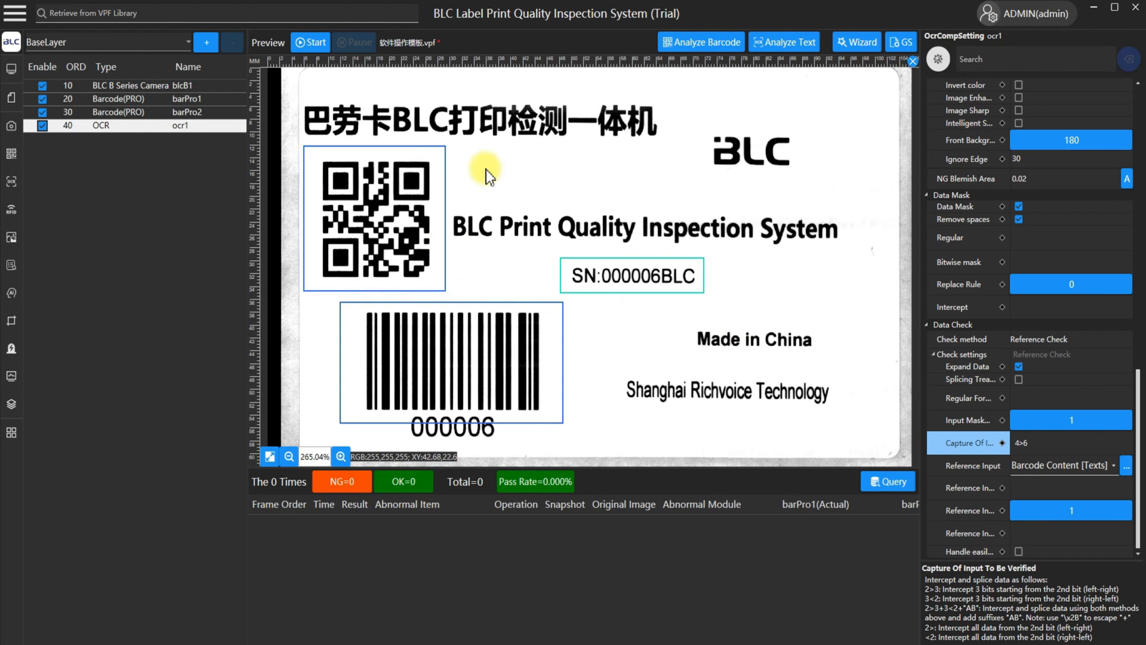
- Start the inspection run, switch to BarTender to print the label template with 3 serial numbers, and return to the inspection system
click(314, 51)
mouse_move(388, 644)
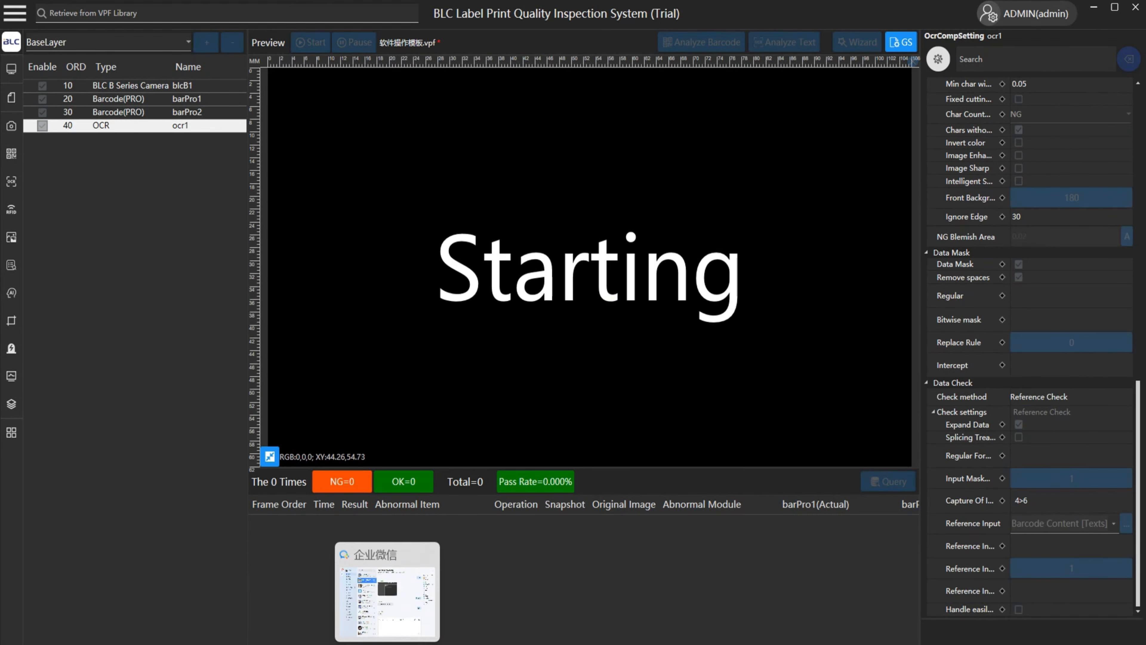
click(361, 592)
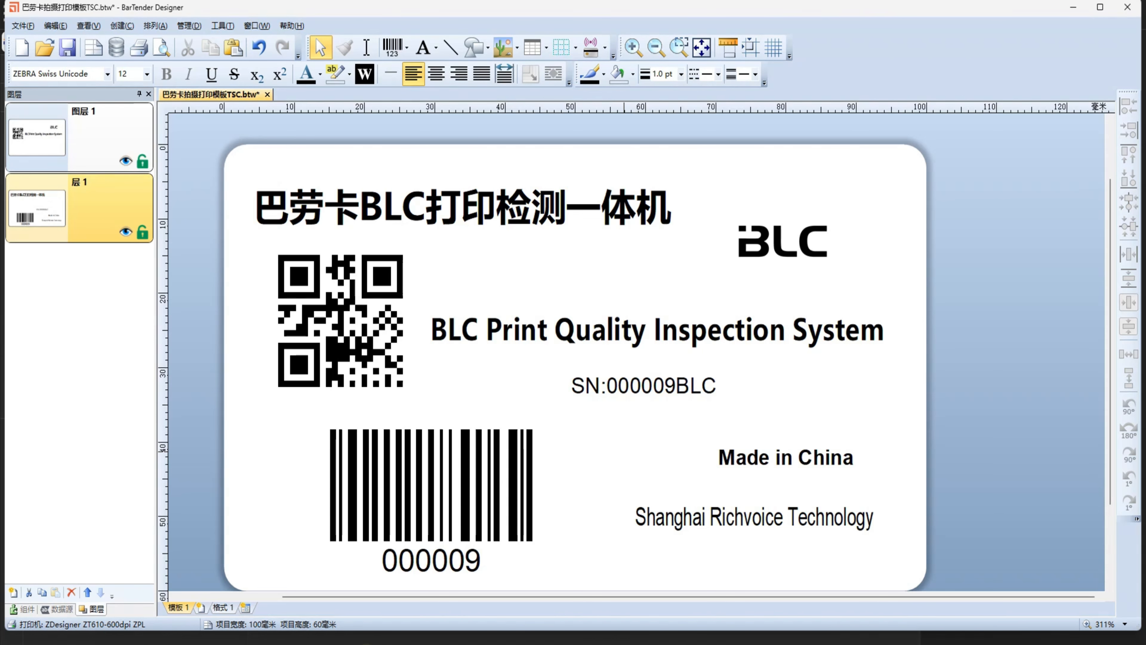
key(ctrl+p)
text(3)
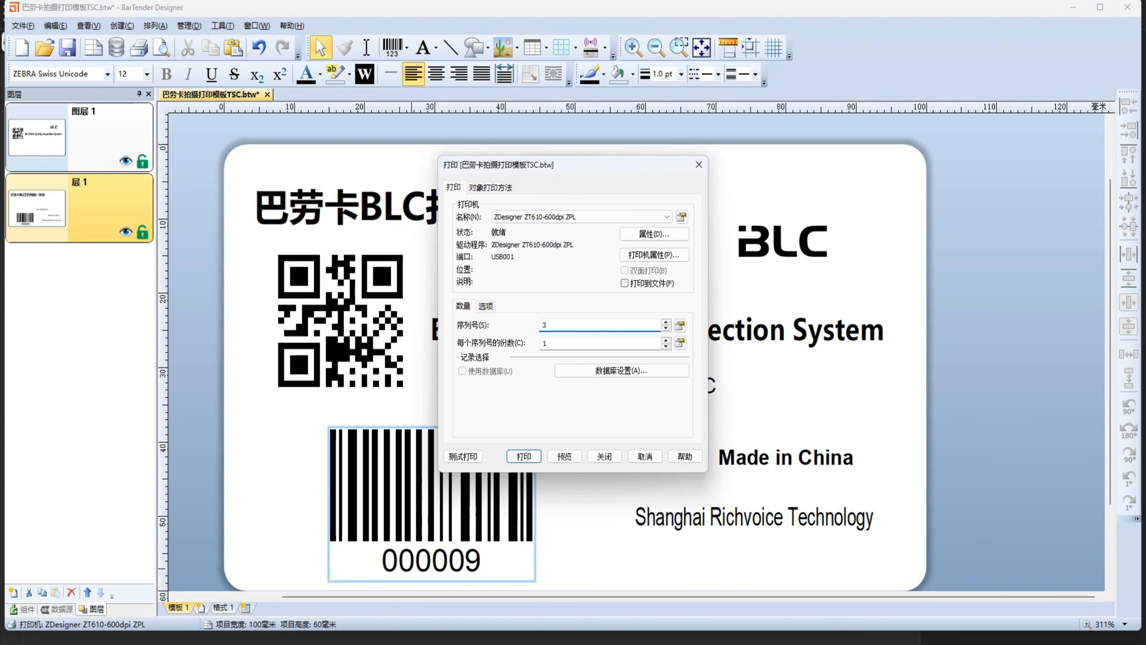
click(536, 460)
key(alt+Tab)
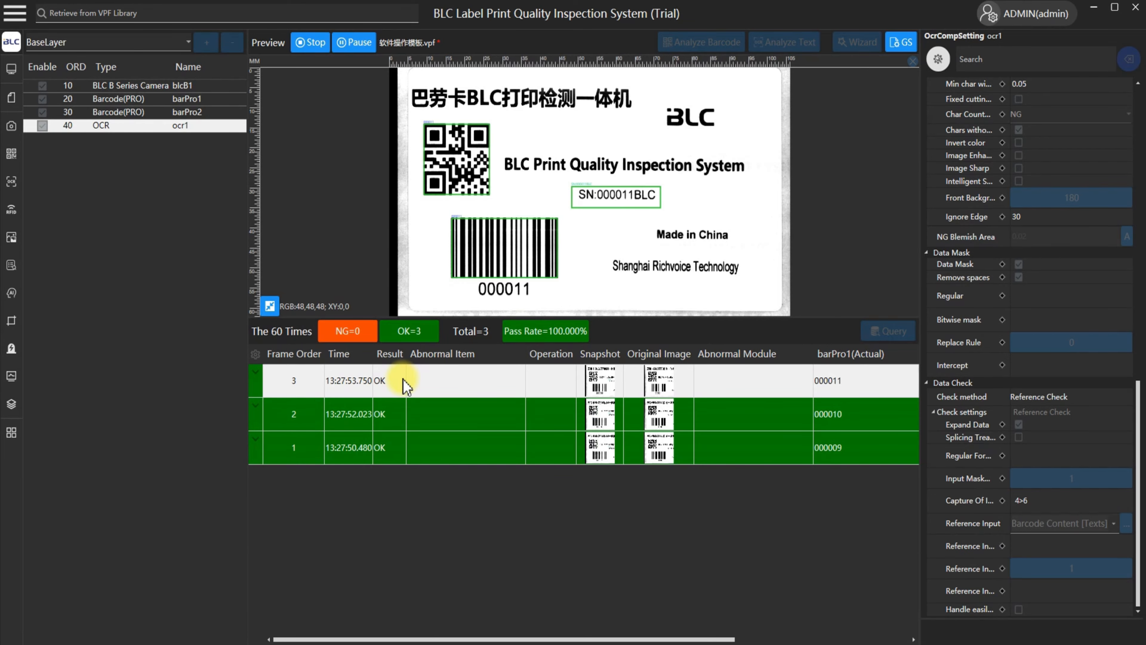
- Examine the target and actual Reference Check values of the barcode and OCR regions for frames 1, 2 and 3, then collapse the details
click(258, 447)
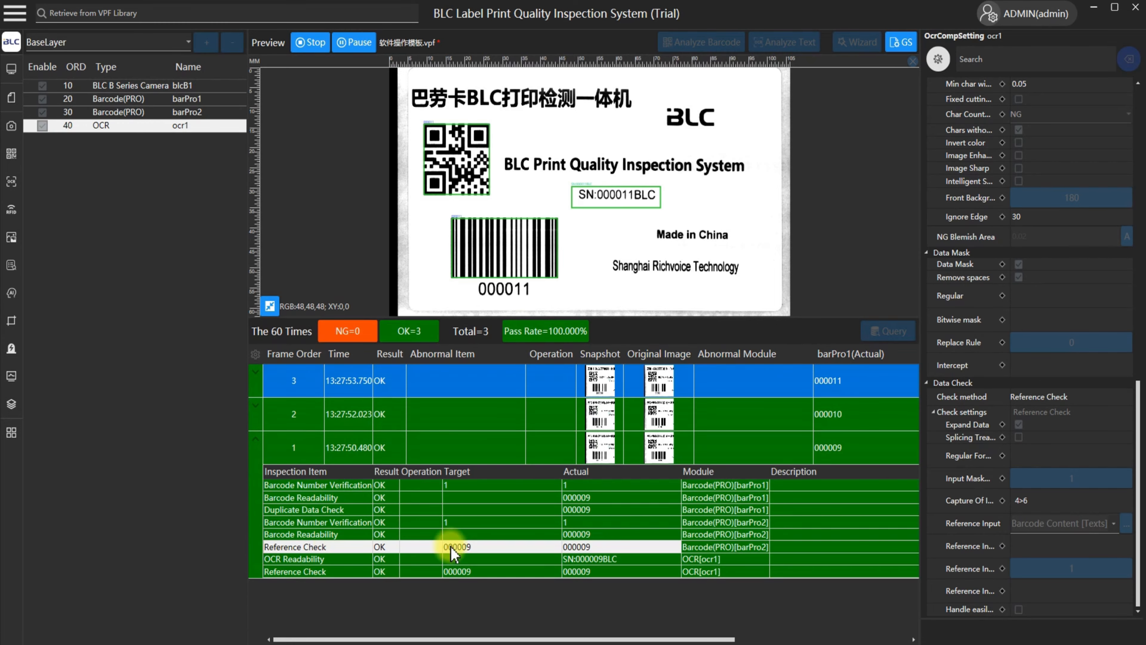
click(595, 546)
click(506, 572)
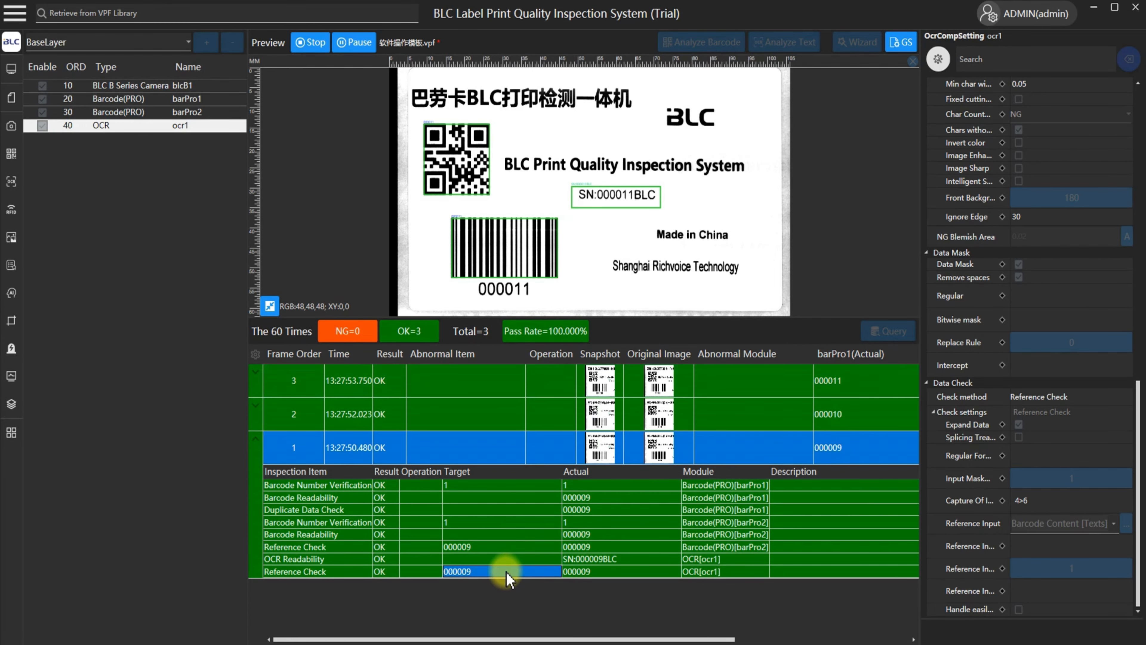
click(584, 571)
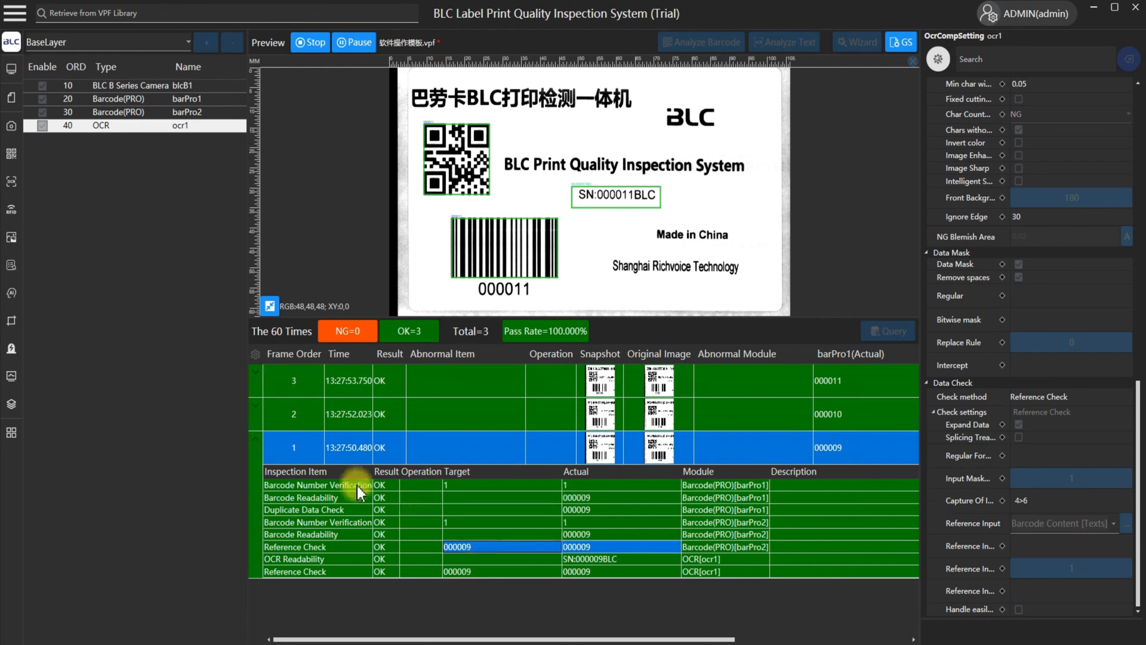
click(268, 411)
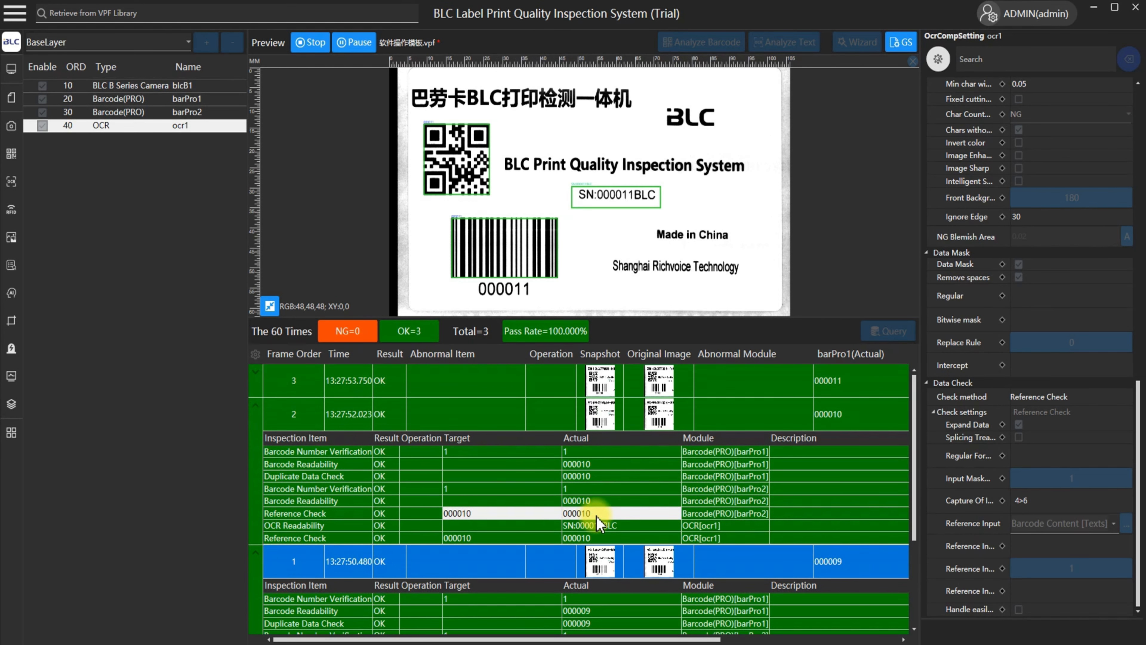
click(481, 538)
click(501, 514)
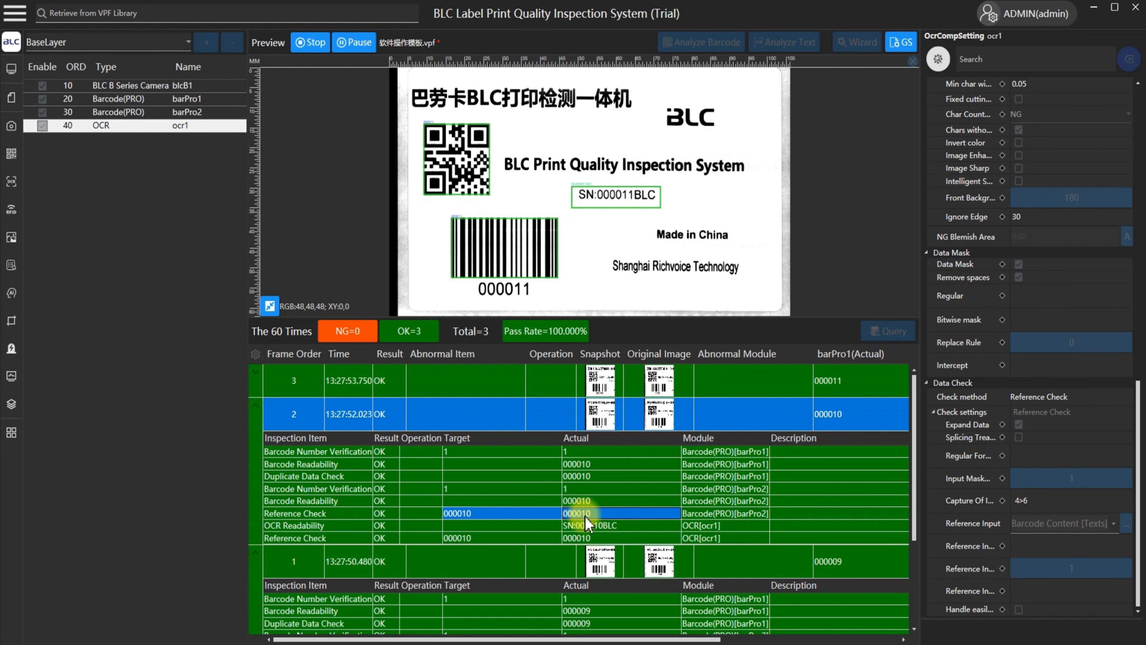
click(256, 380)
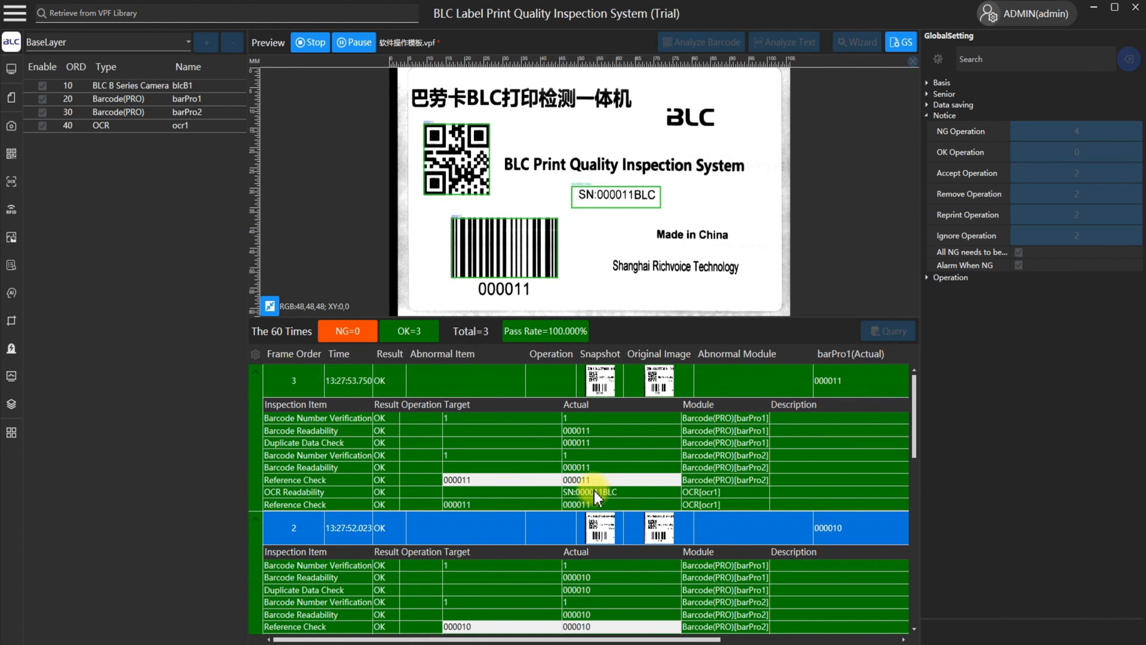
click(521, 504)
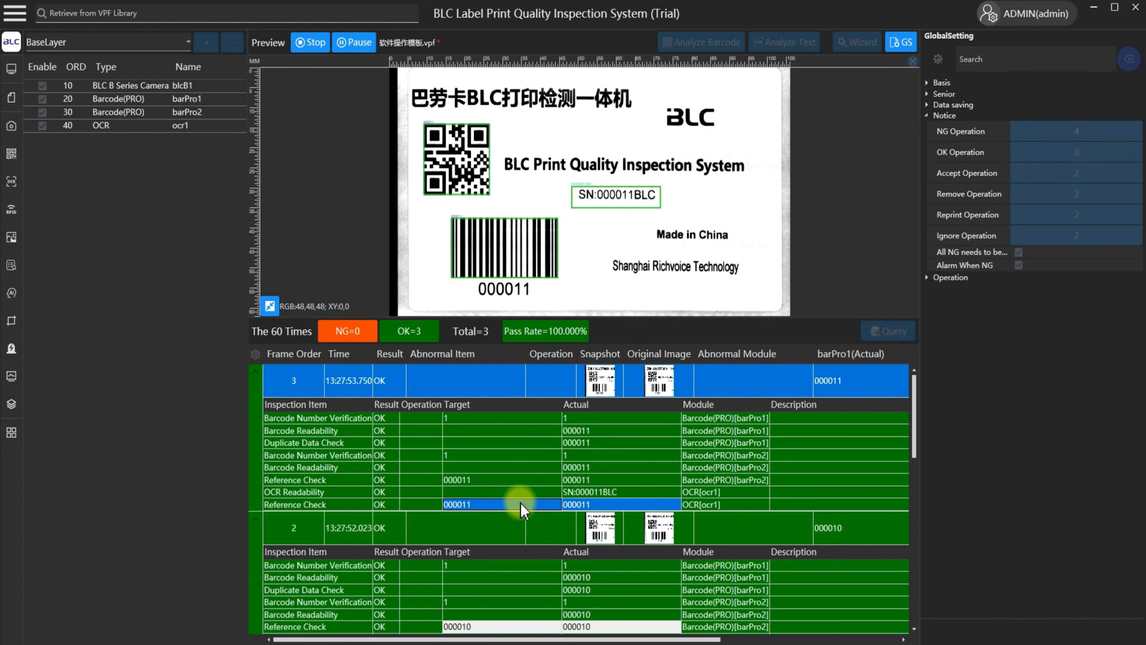
click(255, 371)
click(256, 414)
click(257, 448)
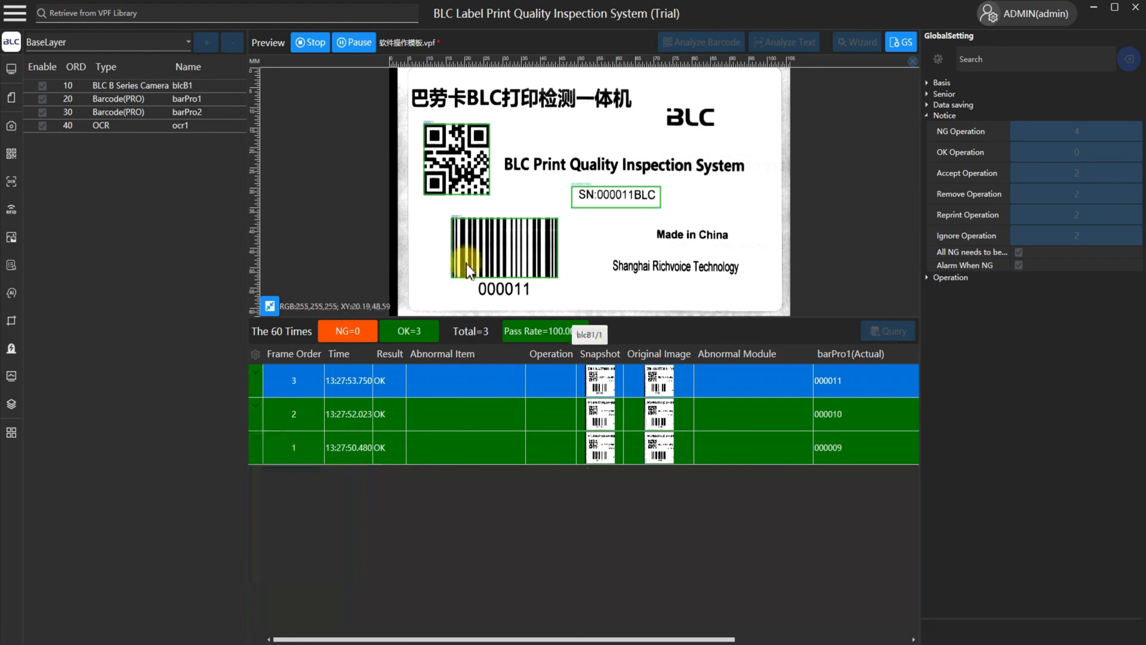